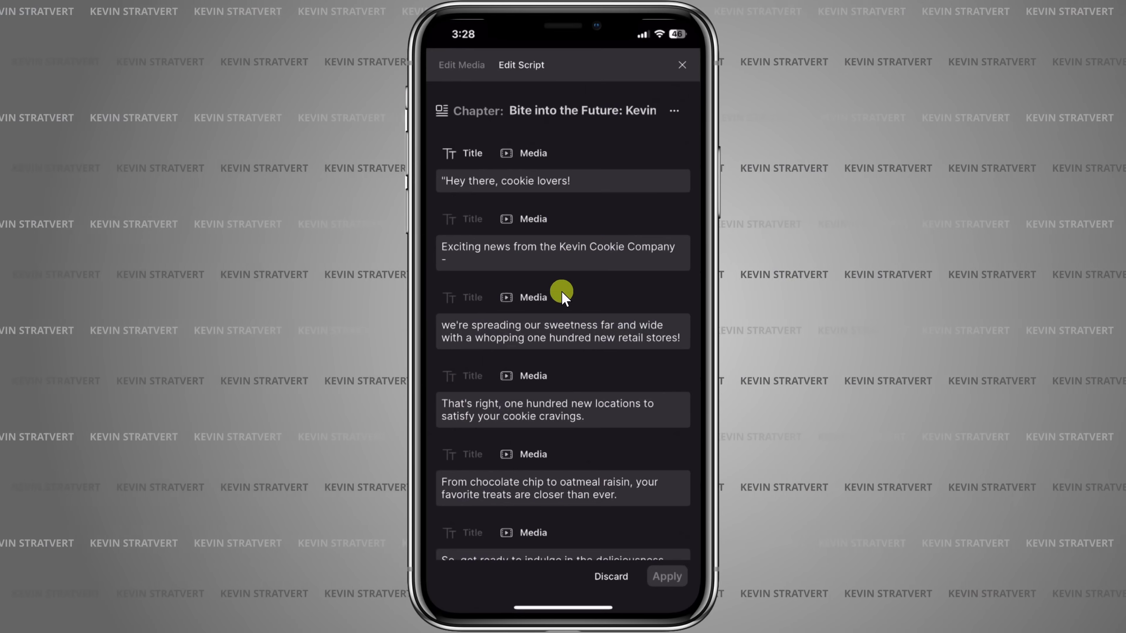
pyautogui.scroll(-5, 562, 286)
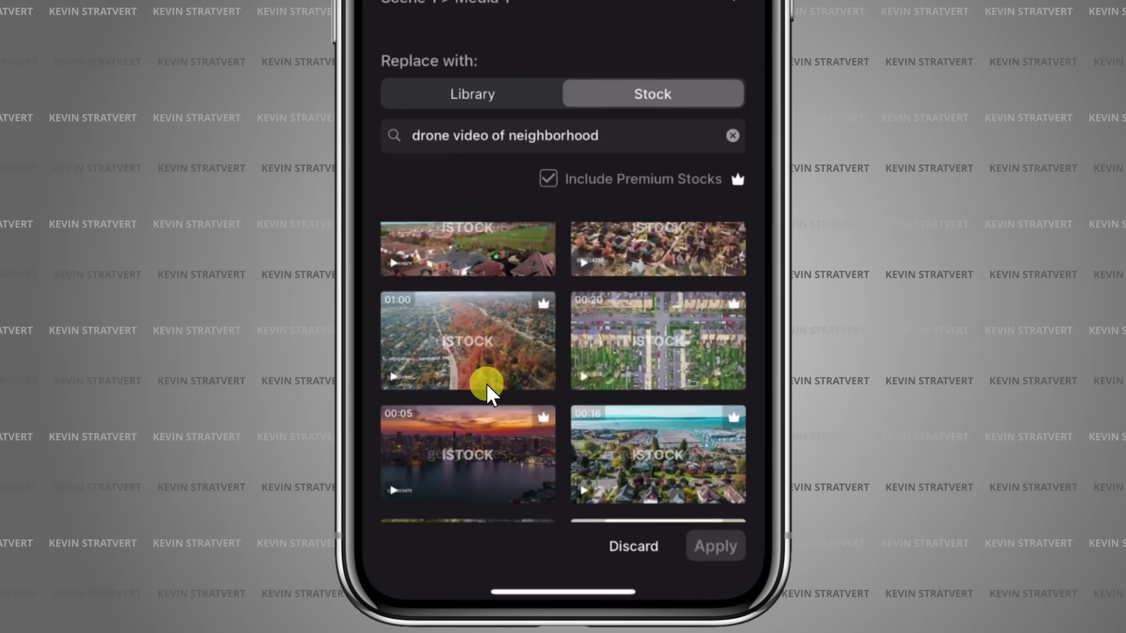
pyautogui.scroll(-2, 490, 393)
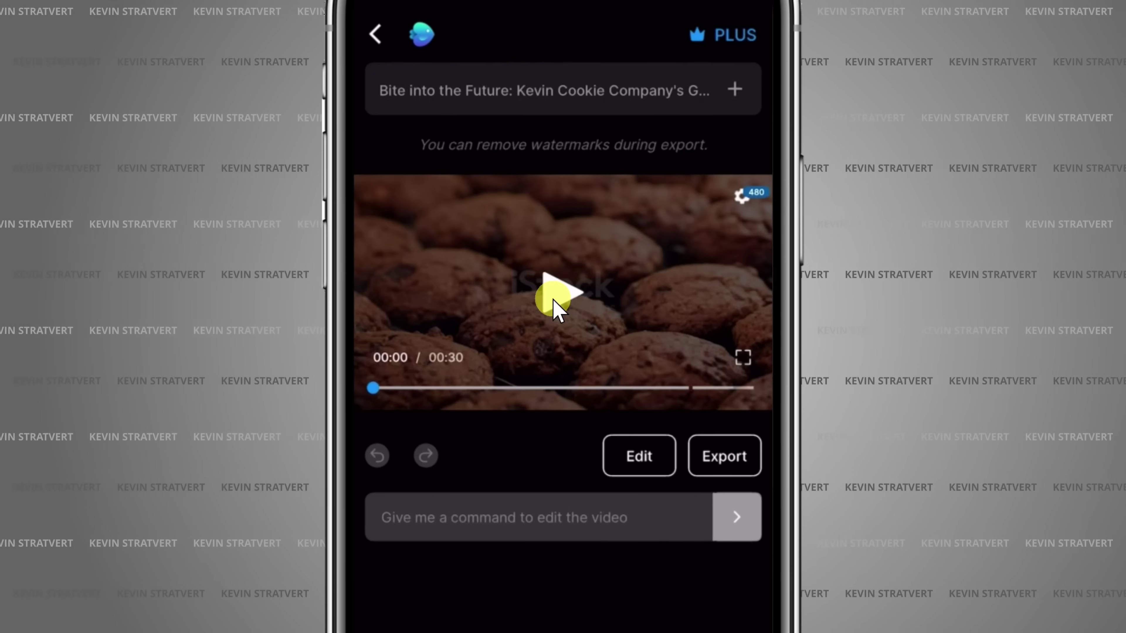
pyautogui.click(558, 294)
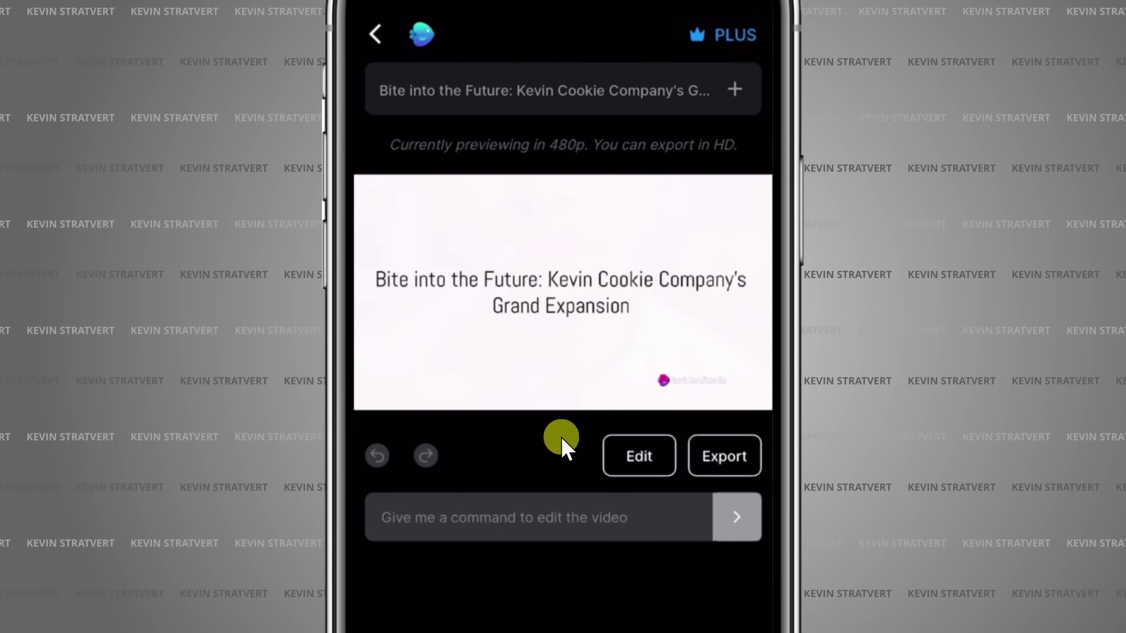
pyautogui.click(560, 517)
pyautogui.write('add su')
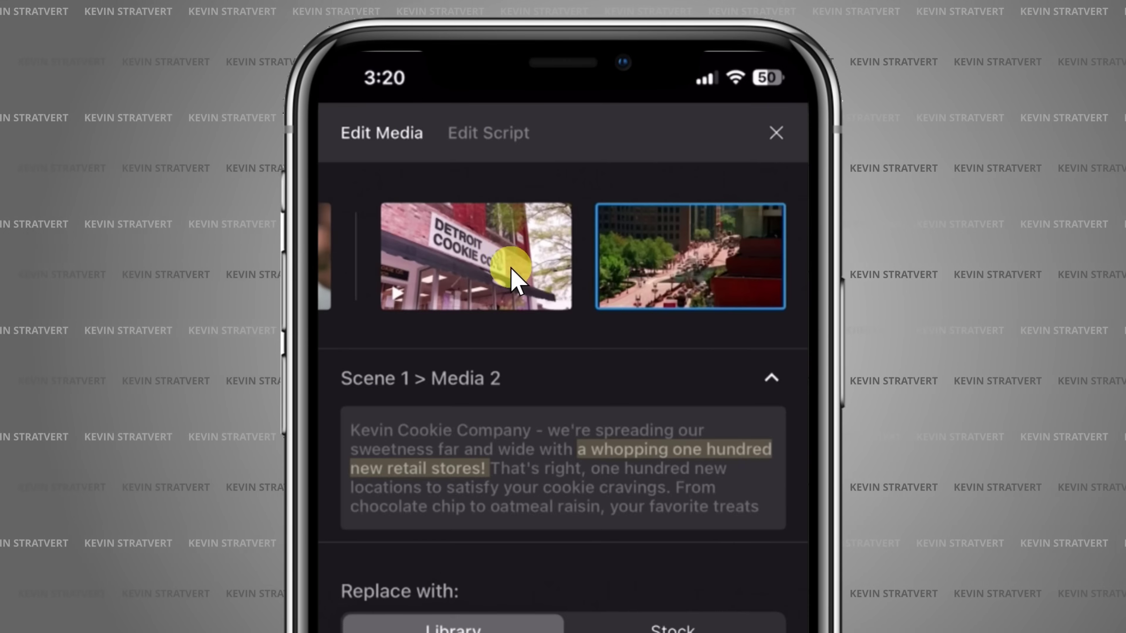
pyautogui.click(488, 273)
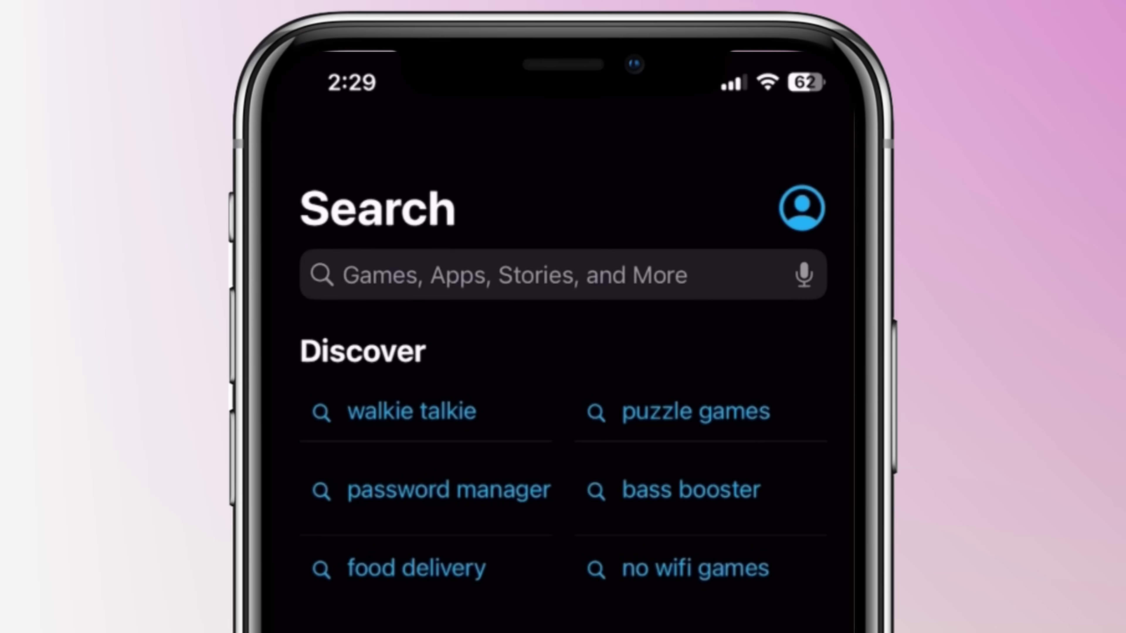
# - Search the app store for "invideo"
pyautogui.click(514, 275)
pyautogui.write('invid')
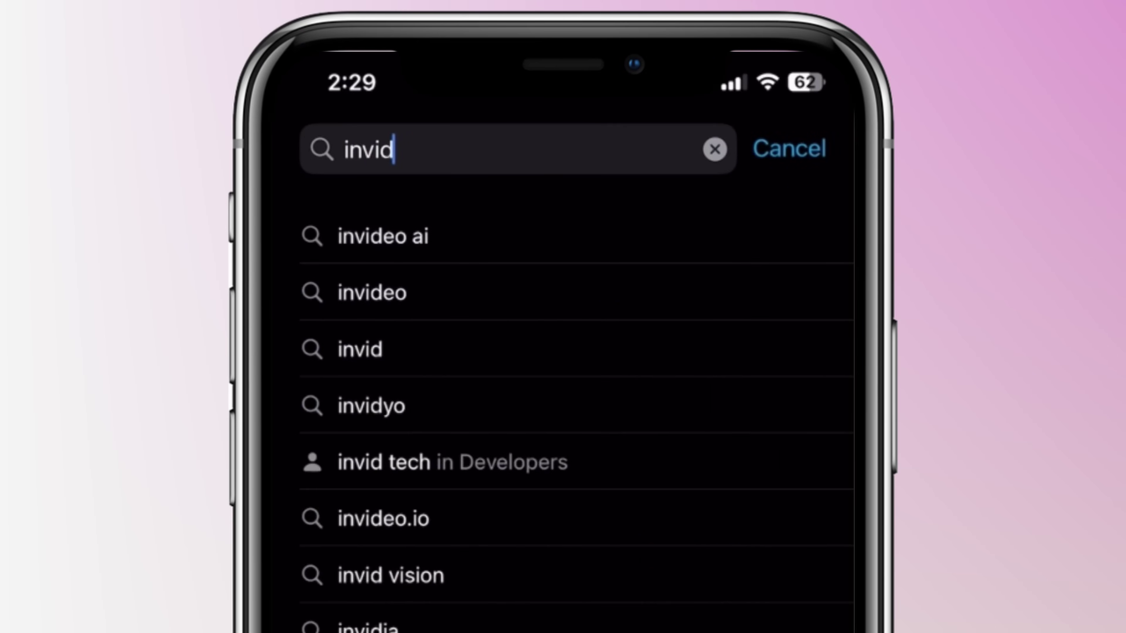
pyautogui.write('eo')
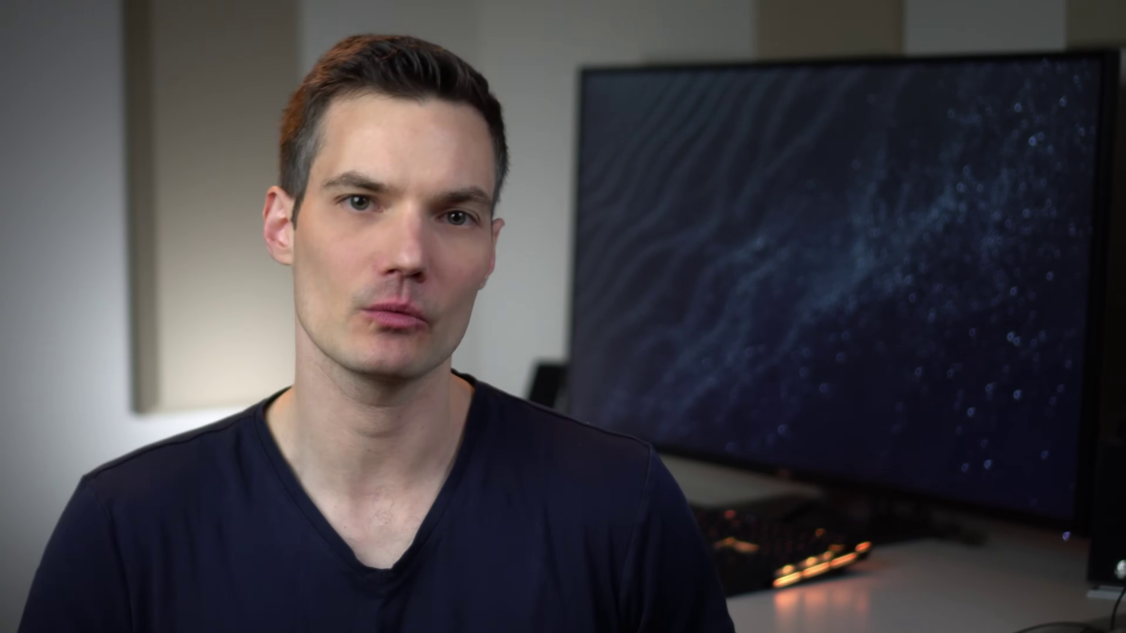
pyautogui.moveTo(614, 259); pyautogui.dragTo(719, 258)
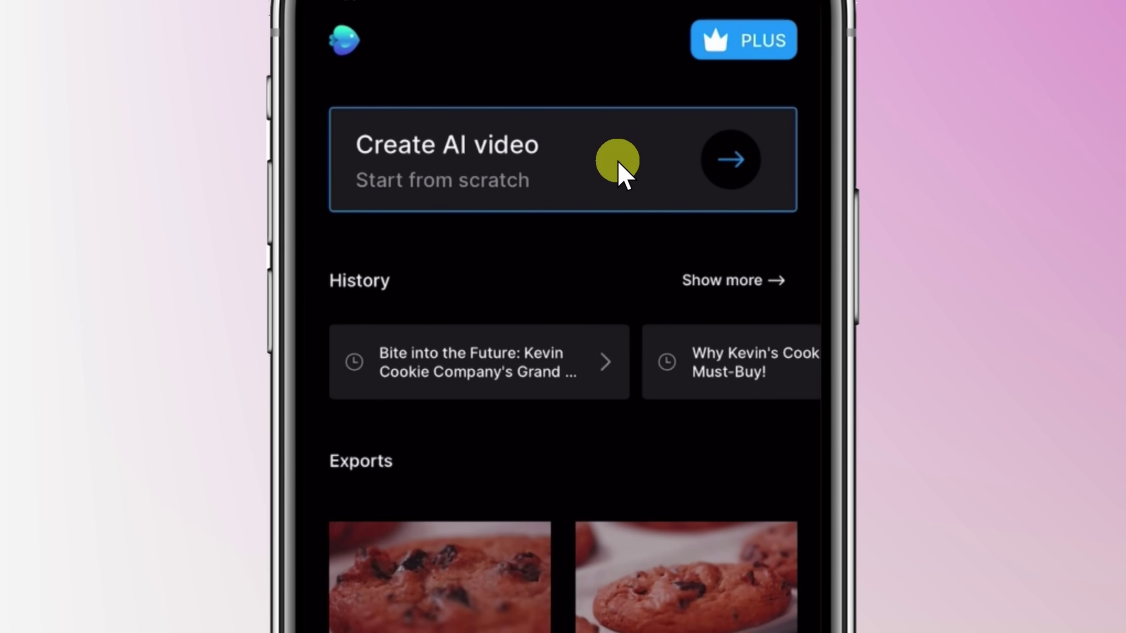
# - Start creating a new AI video from scratch
pyautogui.click(628, 162)
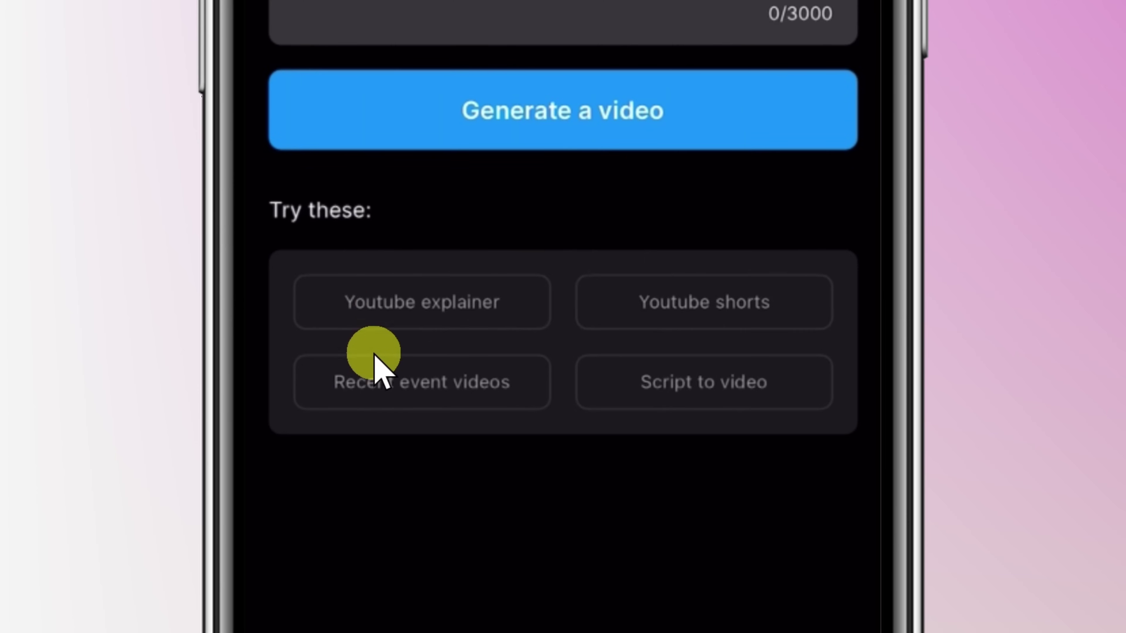
# - Look through the Youtube explainer template and its duration choices, and leave it without filling anything in
pyautogui.click(441, 320)
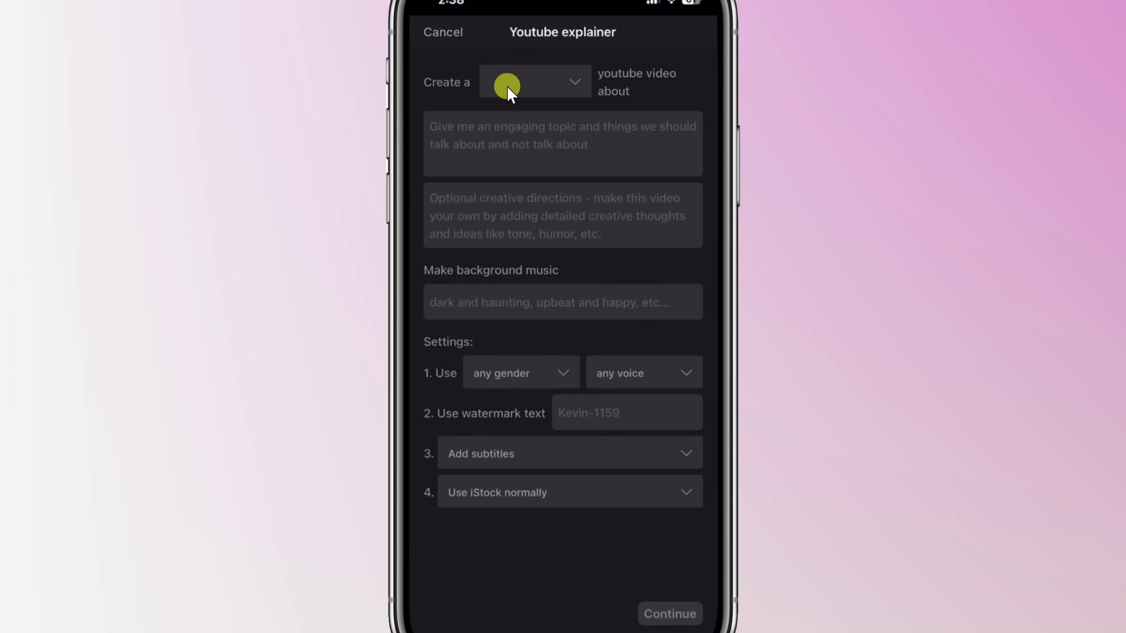
pyautogui.click(515, 89)
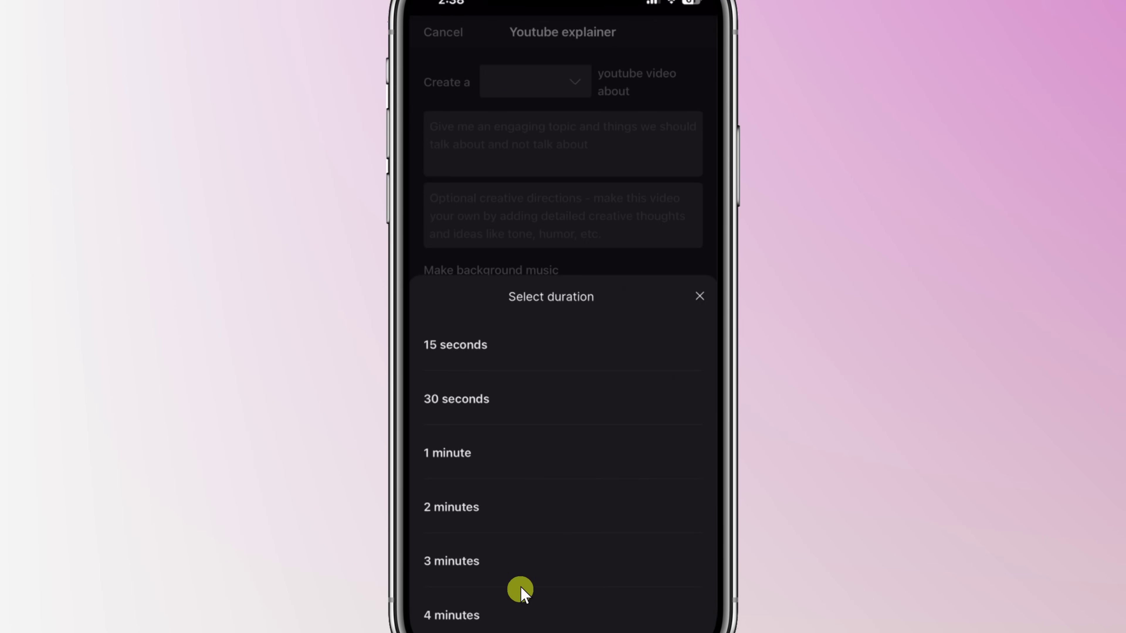
pyautogui.click(485, 184)
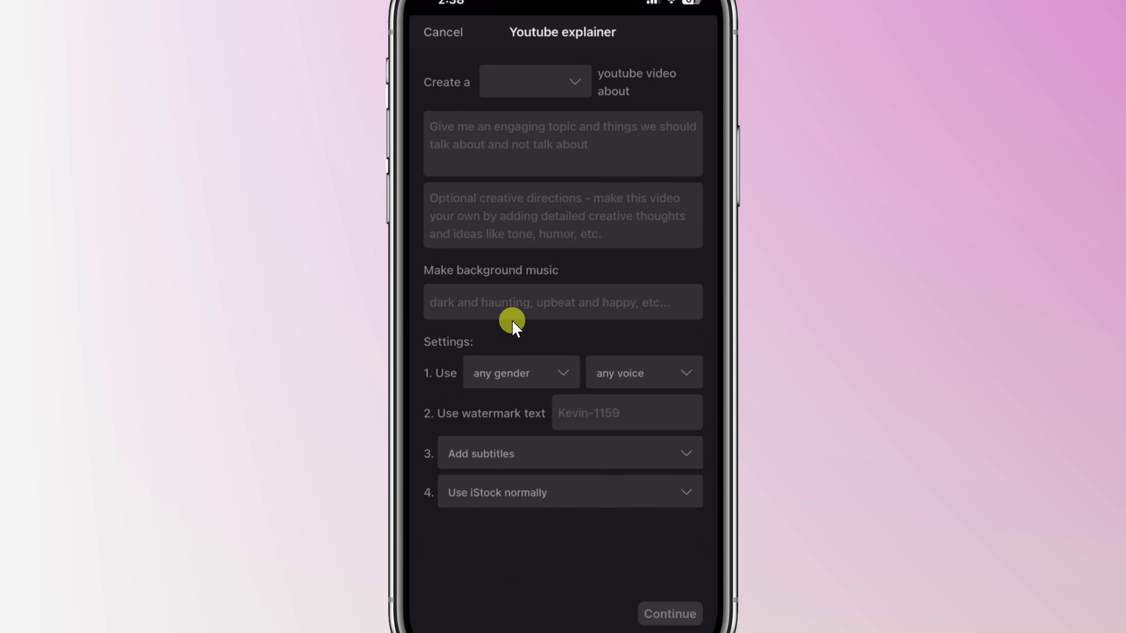
pyautogui.click(449, 35)
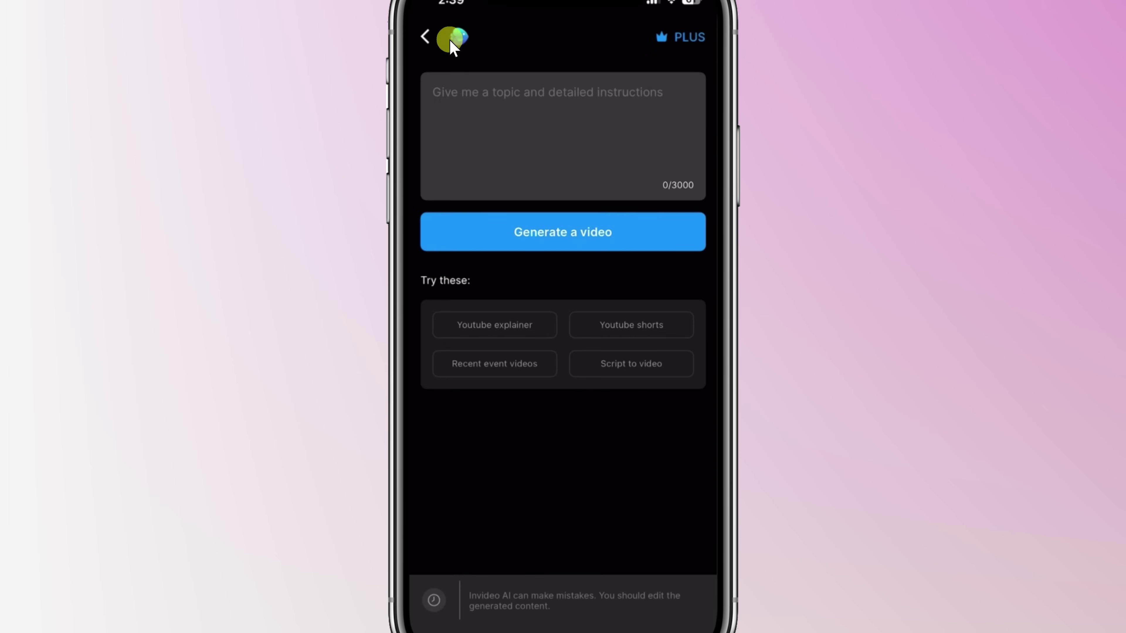
# - Generate a 30-second YouTube promo announcing Kevin Cookie Company's 100 new retail stores, with bright, uplifting music, a young energetic female narrator and simple language
pyautogui.click(456, 106)
pyautogui.press('super+v')
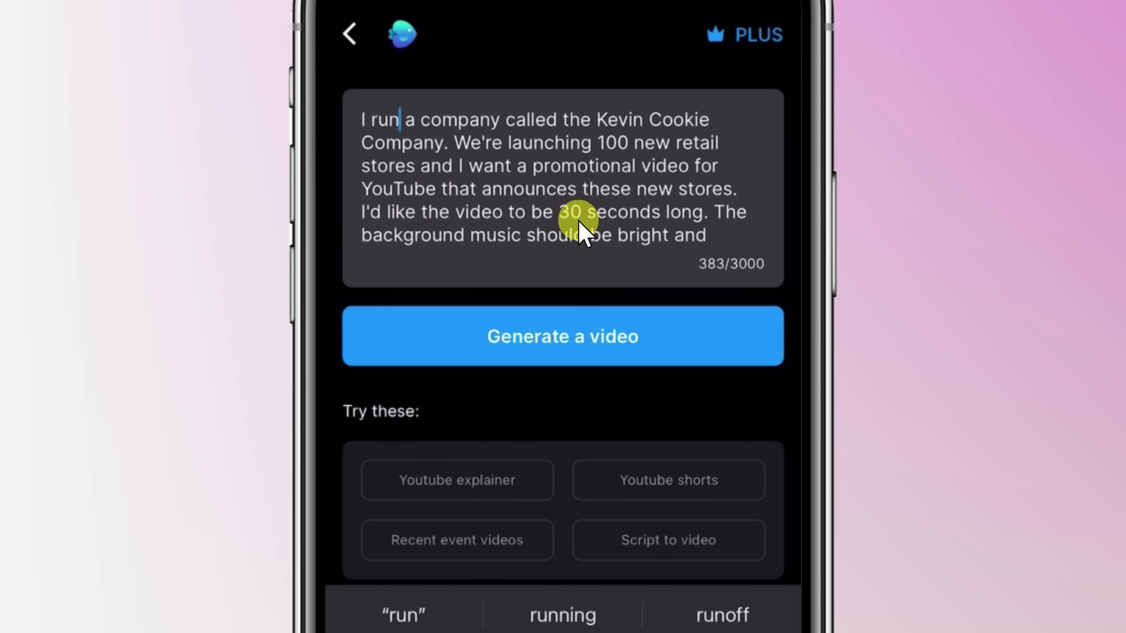
pyautogui.moveTo(624, 222); pyautogui.dragTo(460, 156)
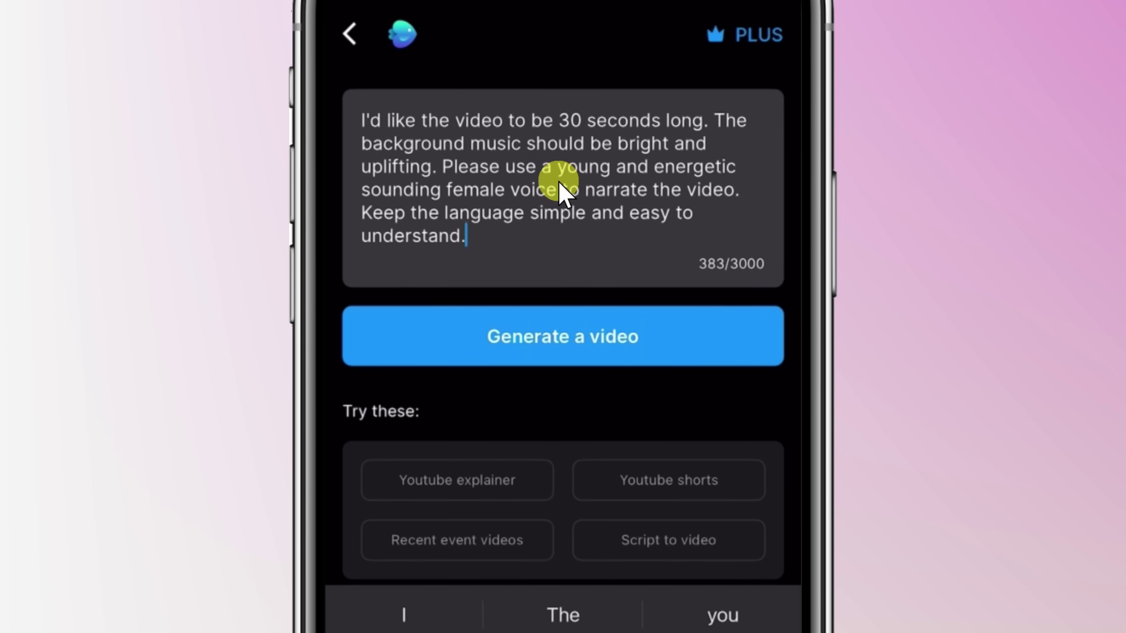
pyautogui.click(571, 347)
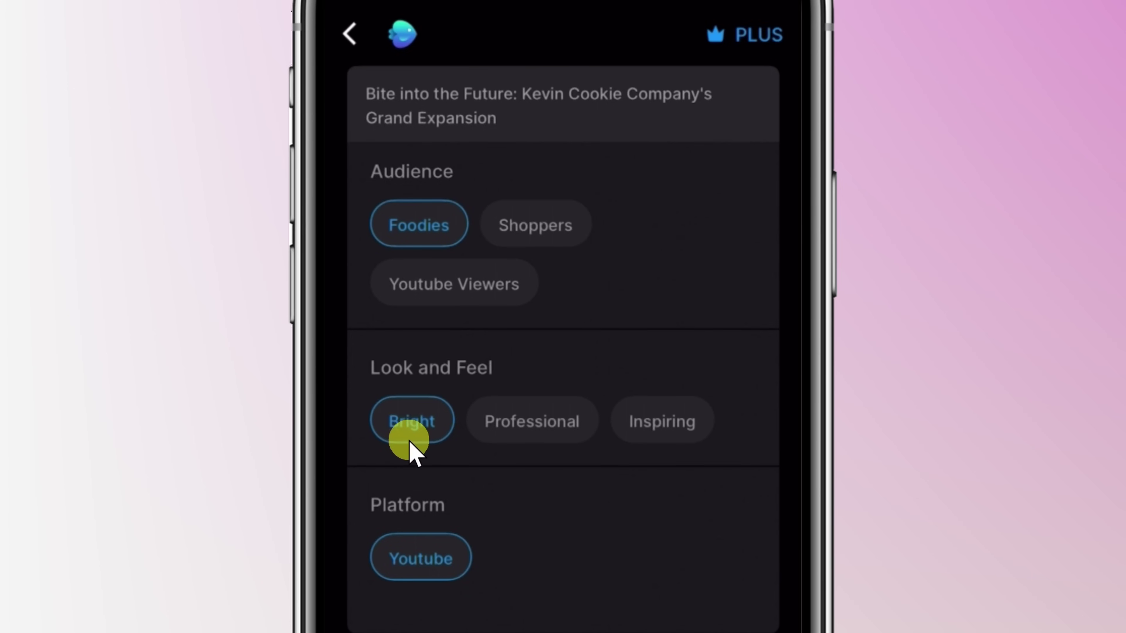
# - Set the video's look and feel to Inspiring and submit the audience, style and platform choices
pyautogui.click(660, 437)
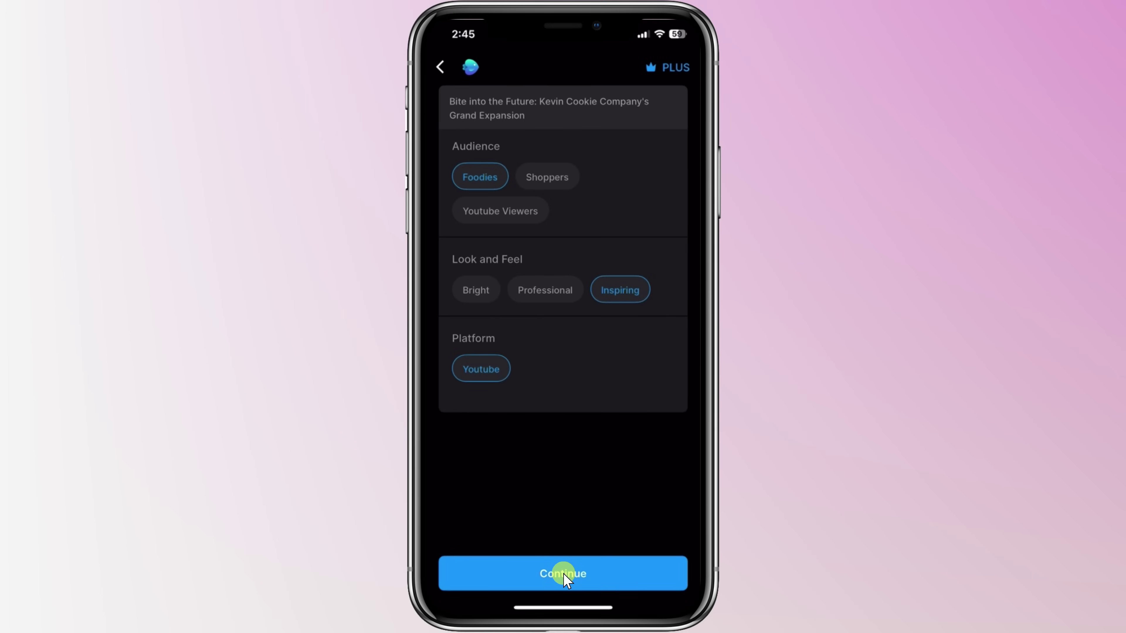
pyautogui.click(564, 574)
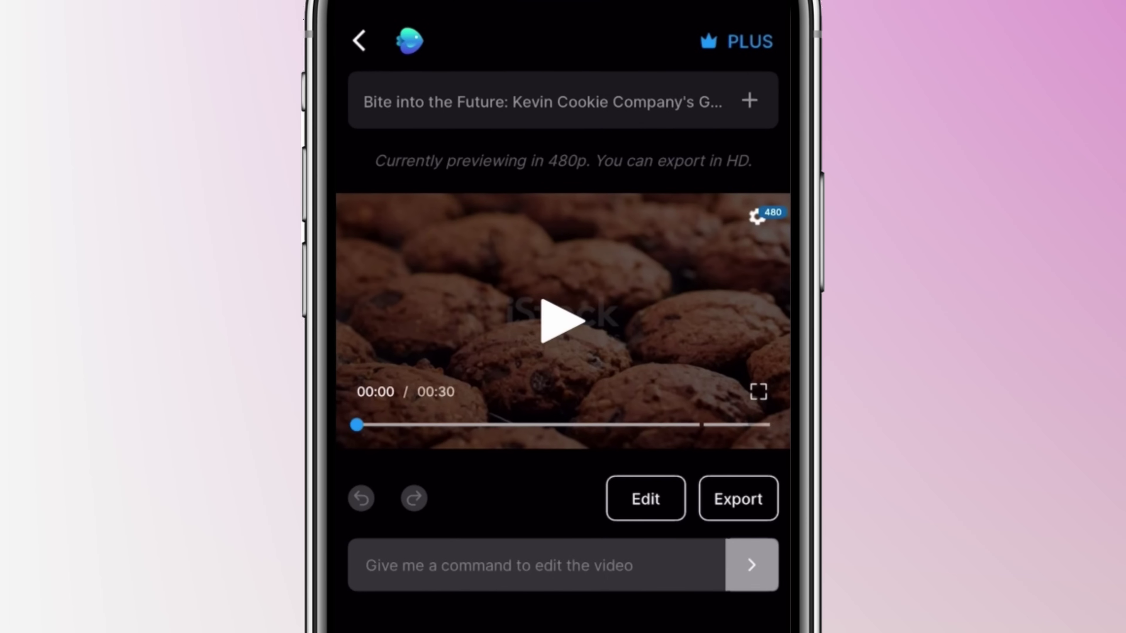
# - Play the generated cookie company video to review its first scenes, and pause the playback
pyautogui.click(552, 329)
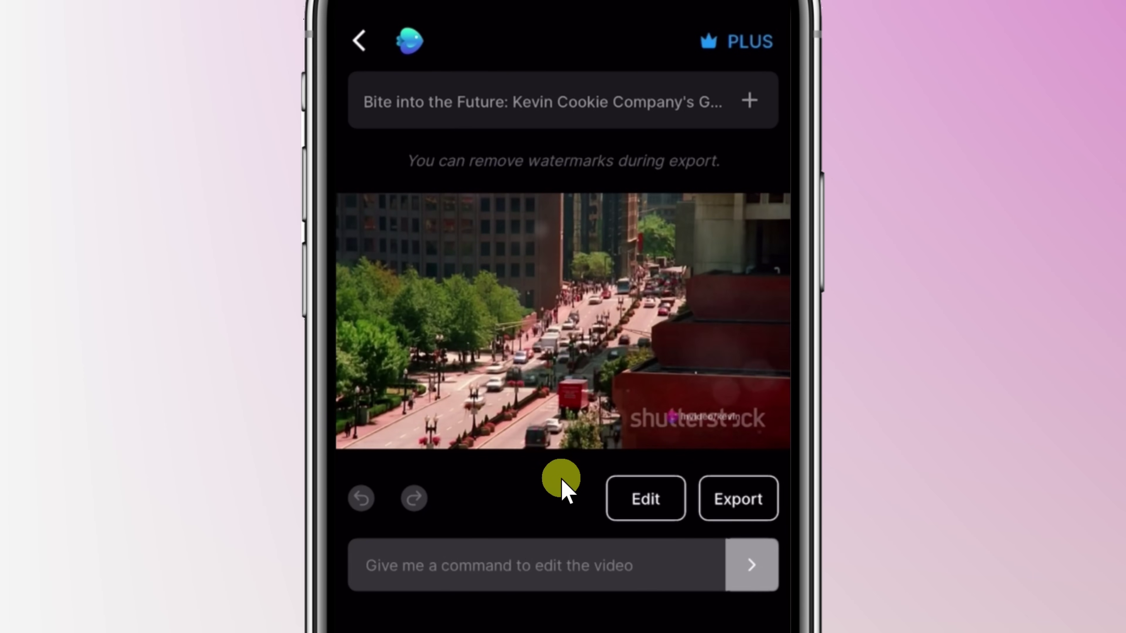
pyautogui.press('space')
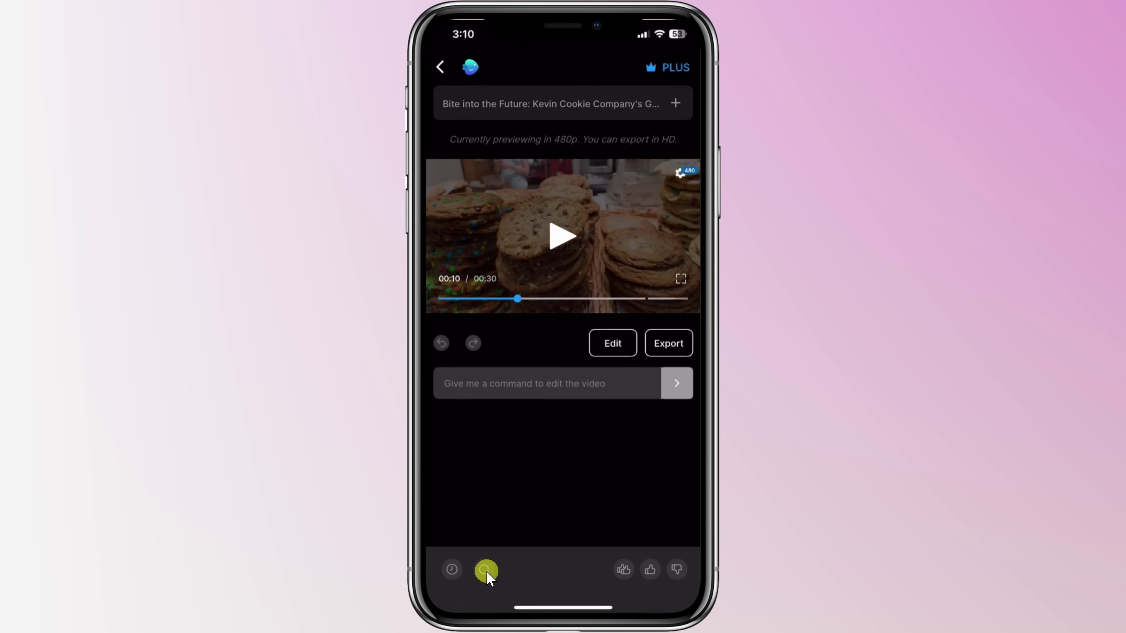
pyautogui.click(484, 570)
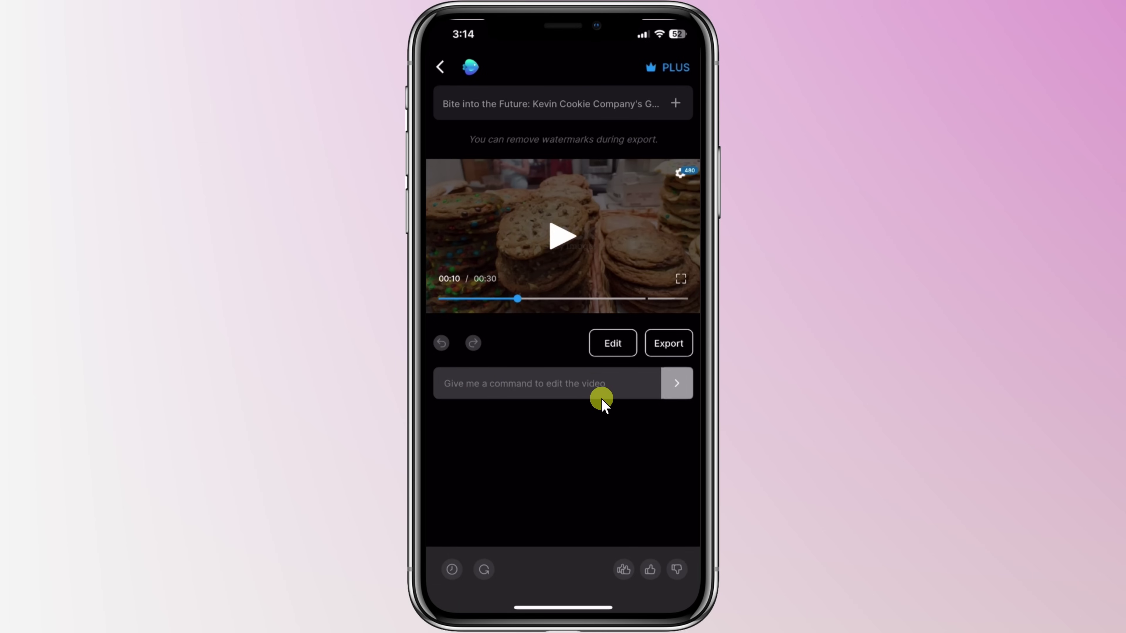
# - Submit the editing command "add subtitles" for the video and play part of the result to check the captions
pyautogui.click(579, 419)
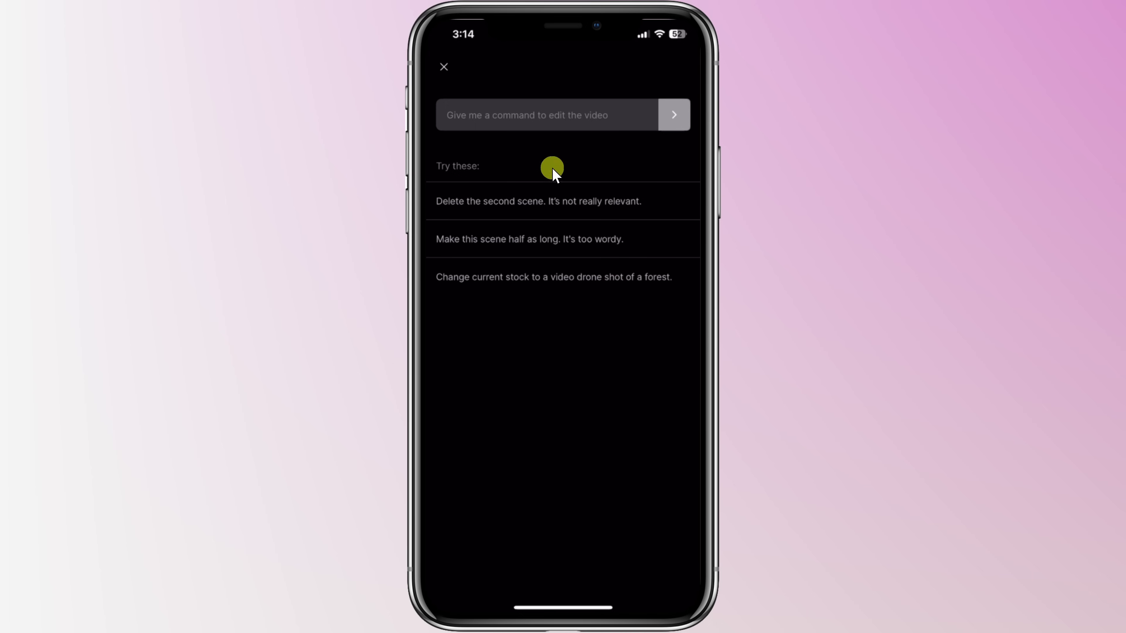
pyautogui.click(554, 127)
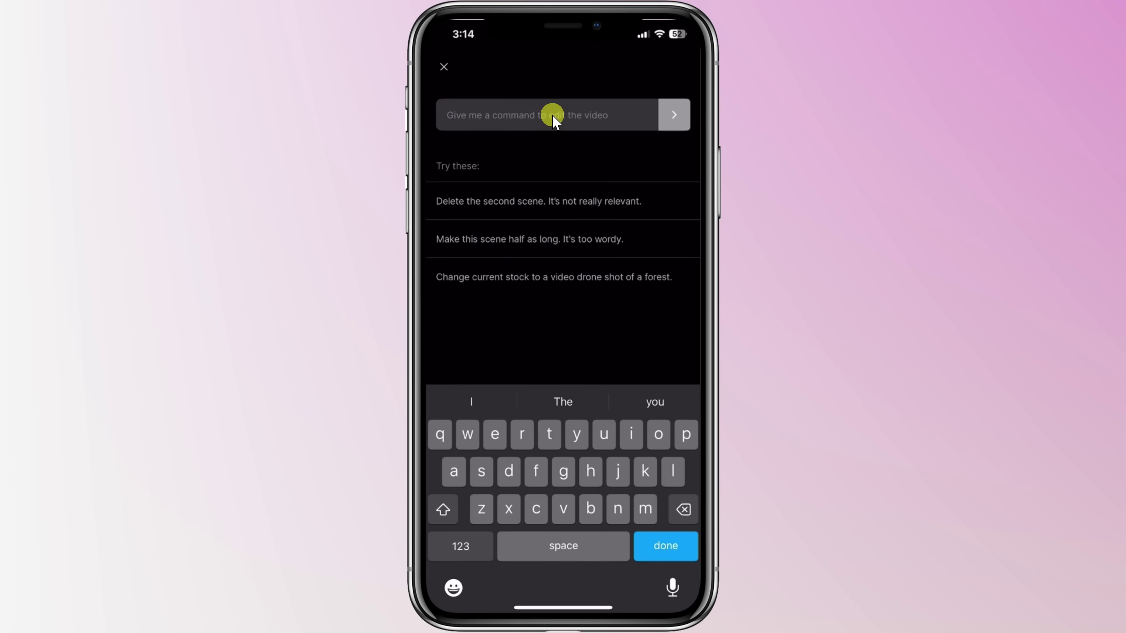
pyautogui.write('add subtitles')
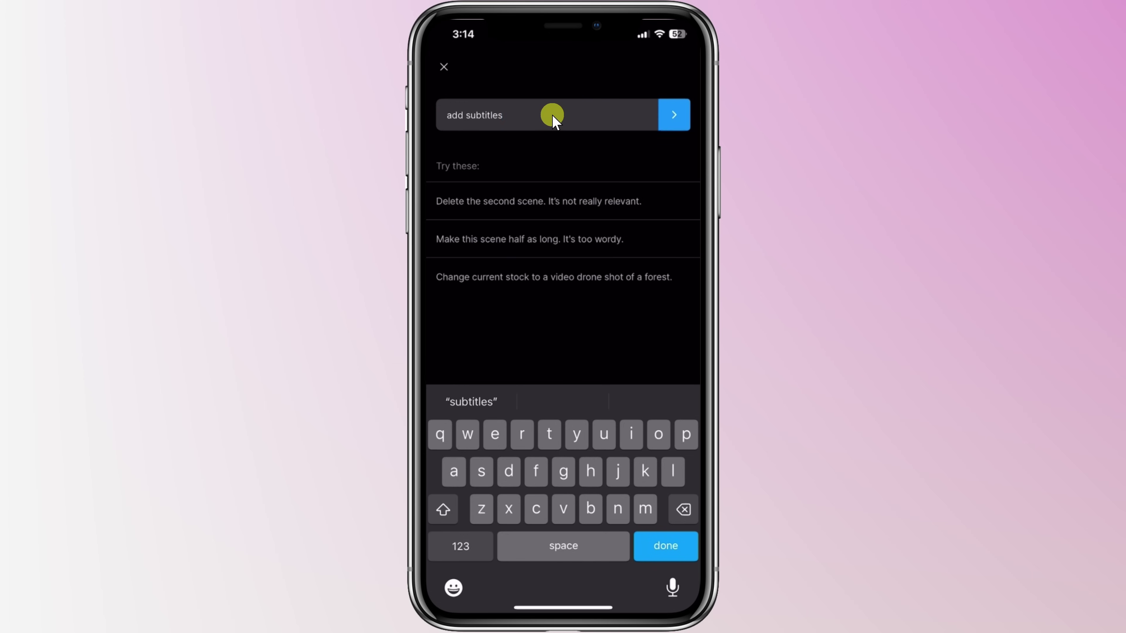
pyautogui.click(685, 120)
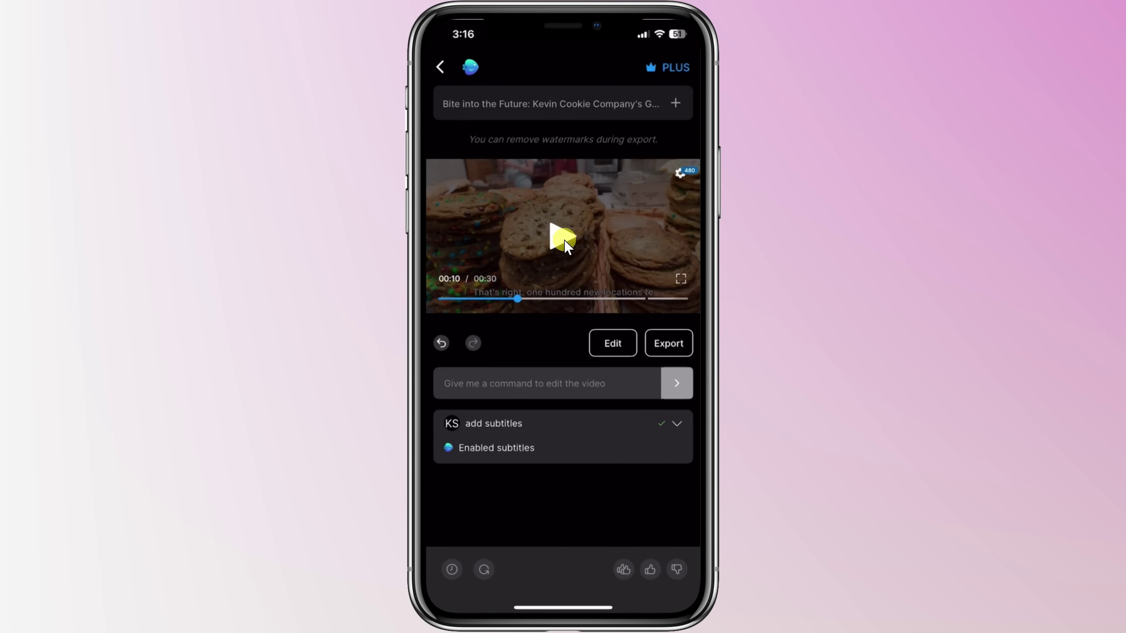
pyautogui.click(566, 242)
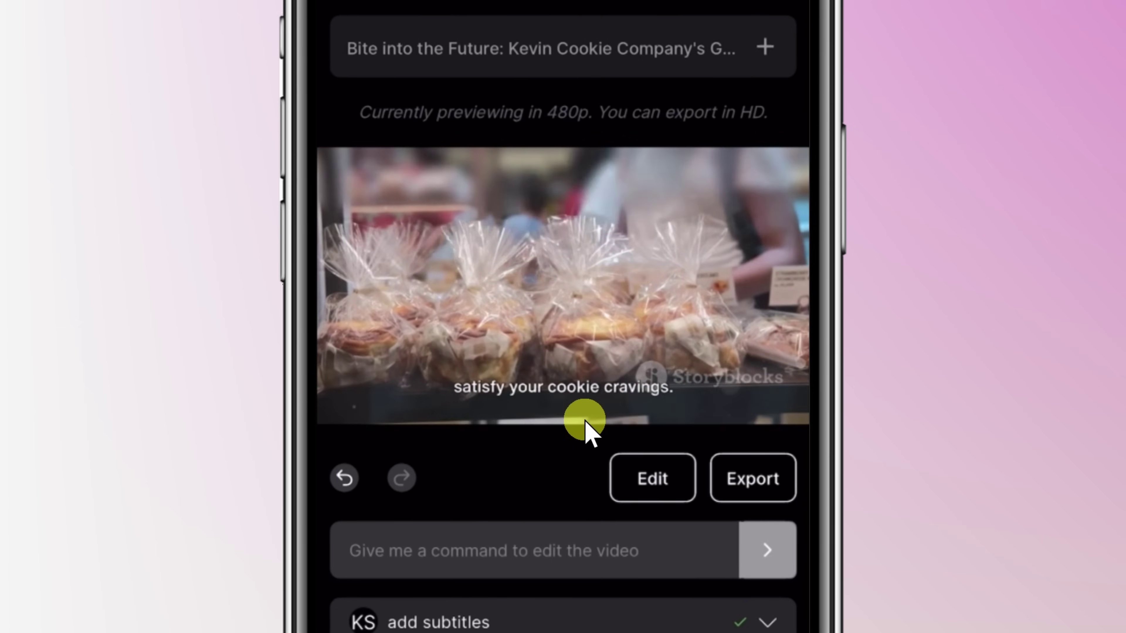
pyautogui.click(585, 422)
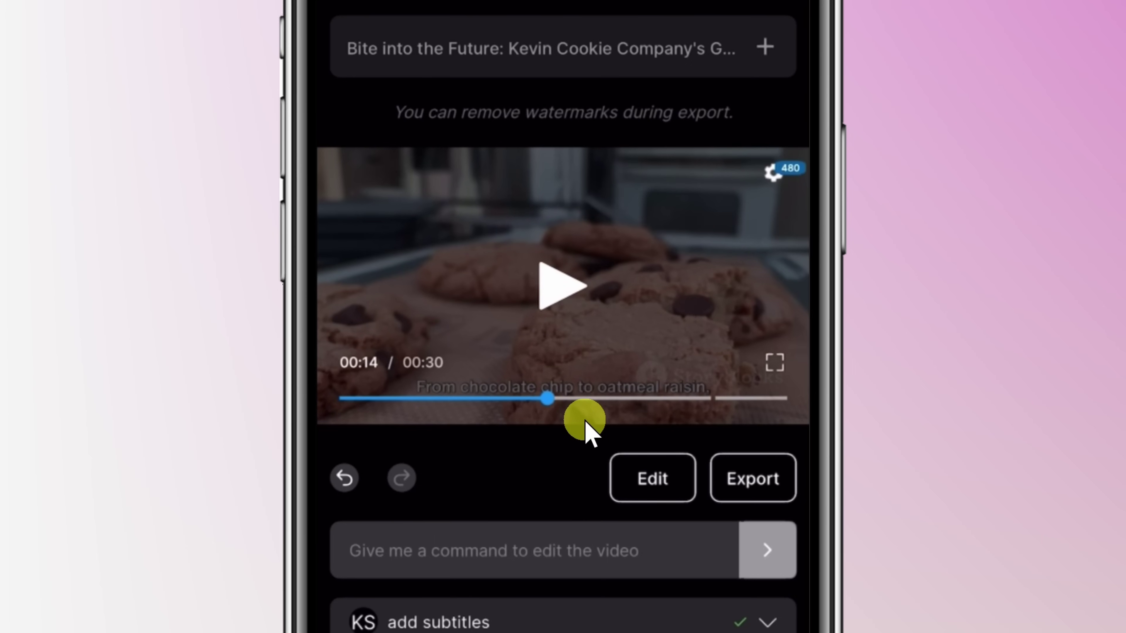
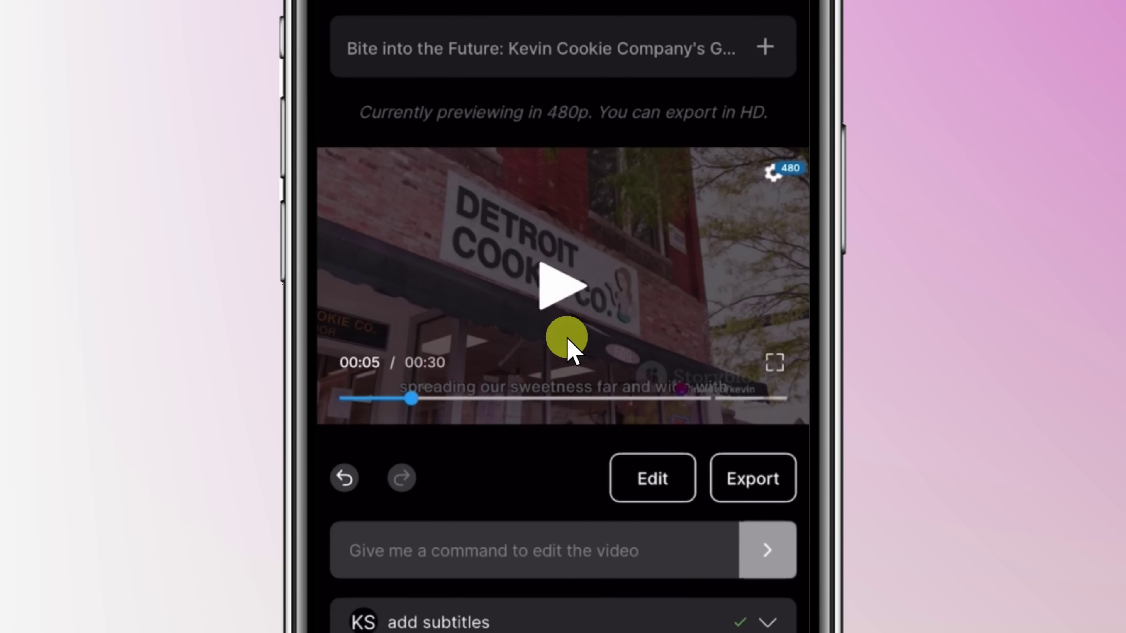
# - Open the video's media for editing and view which script passages belong to Media 1 and Media 2 of Scene 1
pyautogui.click(651, 485)
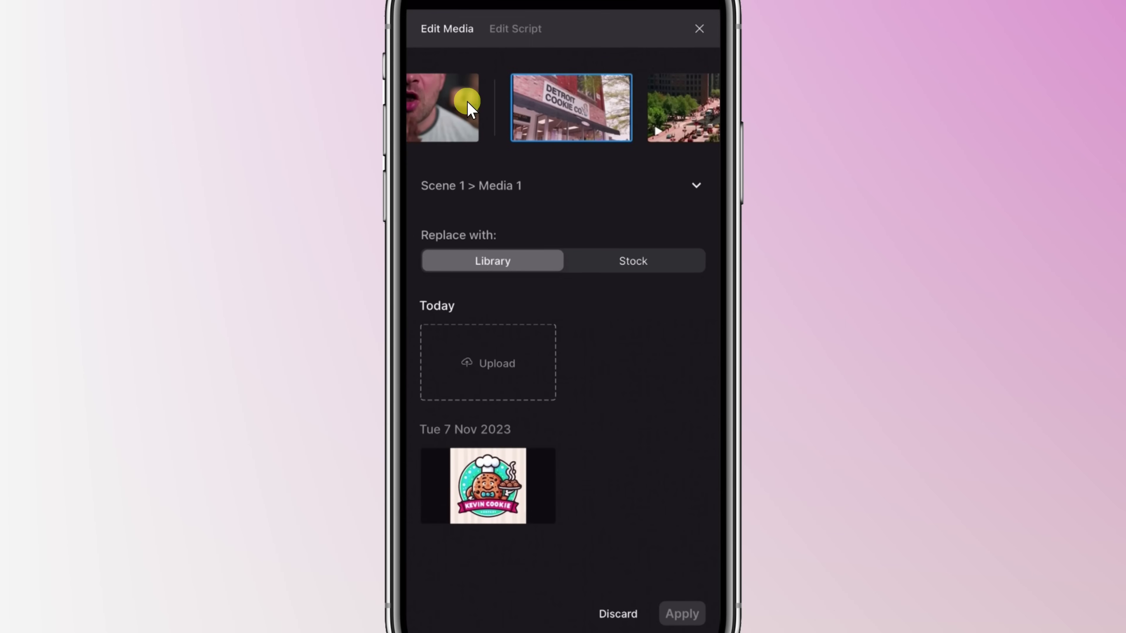
pyautogui.moveTo(490, 107); pyautogui.dragTo(536, 127)
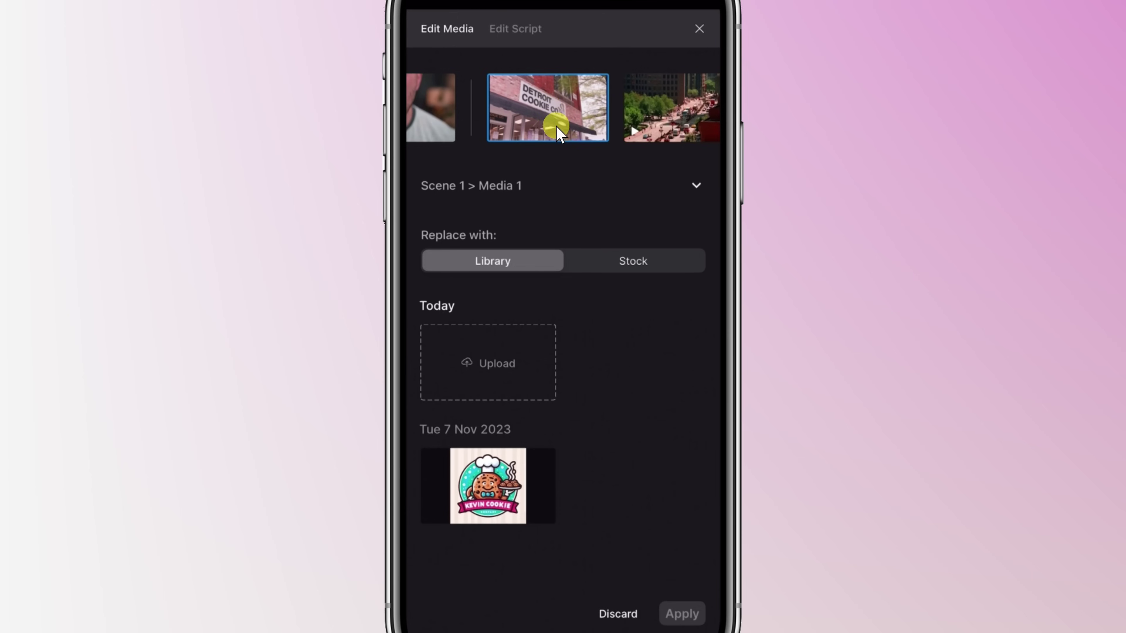
pyautogui.click(694, 187)
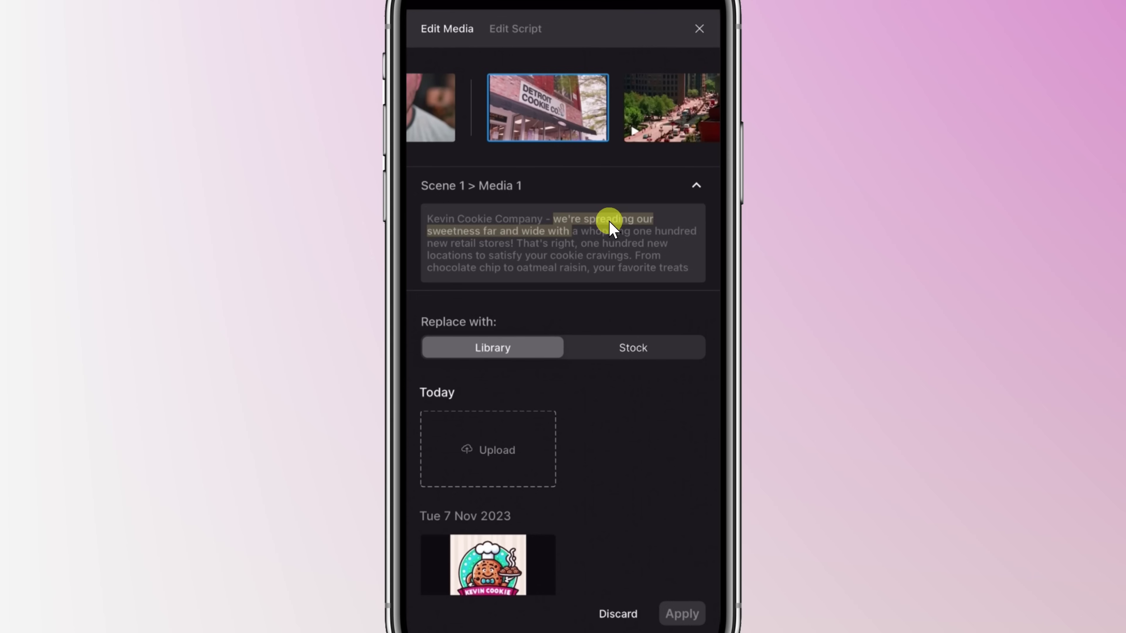
pyautogui.click(656, 125)
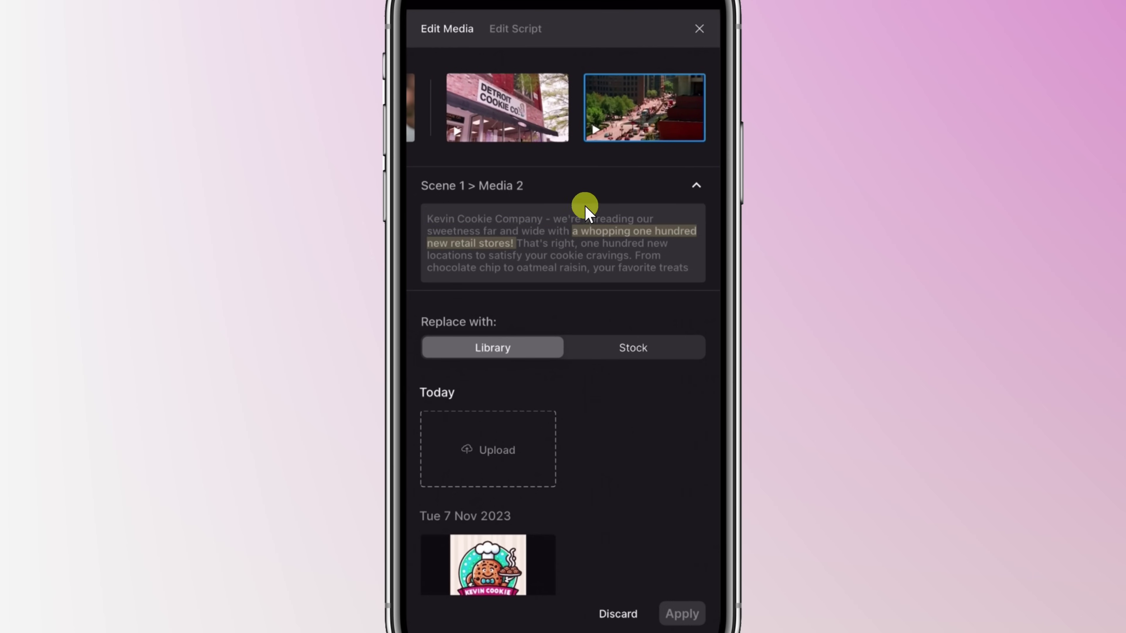
# - Select Scene 1's storefront clip, collapse its script passage, and check the upload sources available for replacement media
pyautogui.click(525, 114)
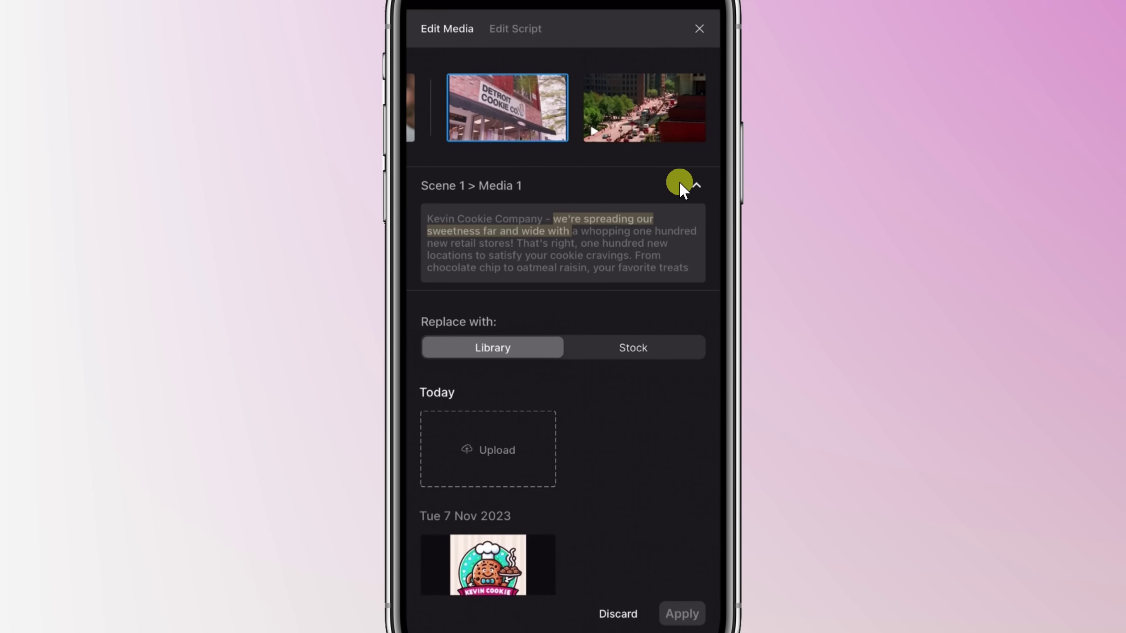
pyautogui.click(697, 185)
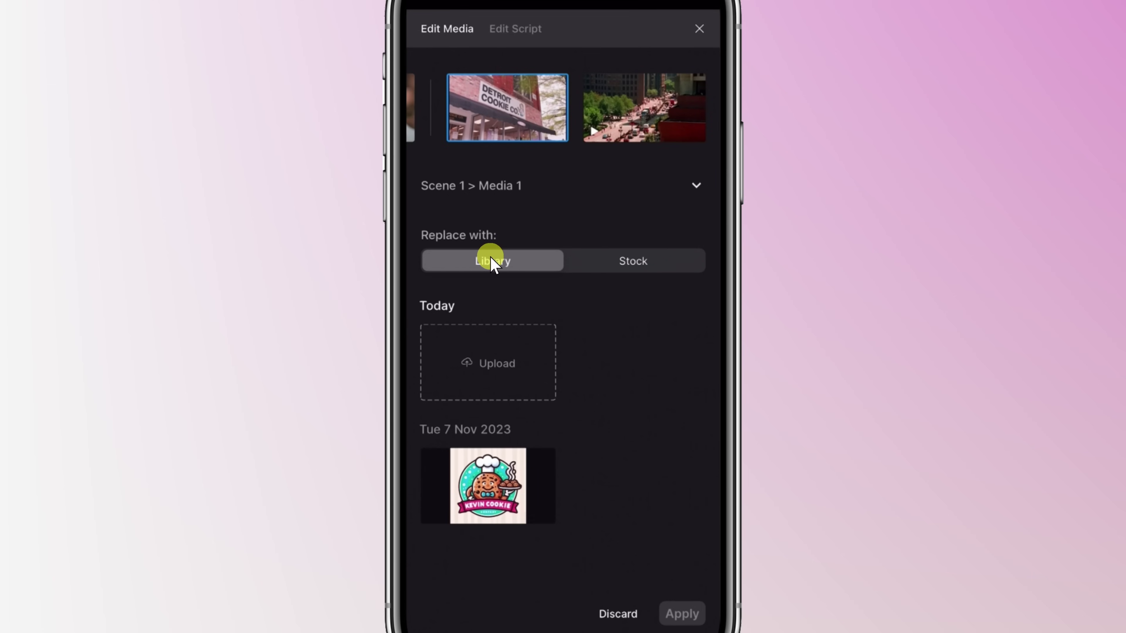
pyautogui.click(491, 362)
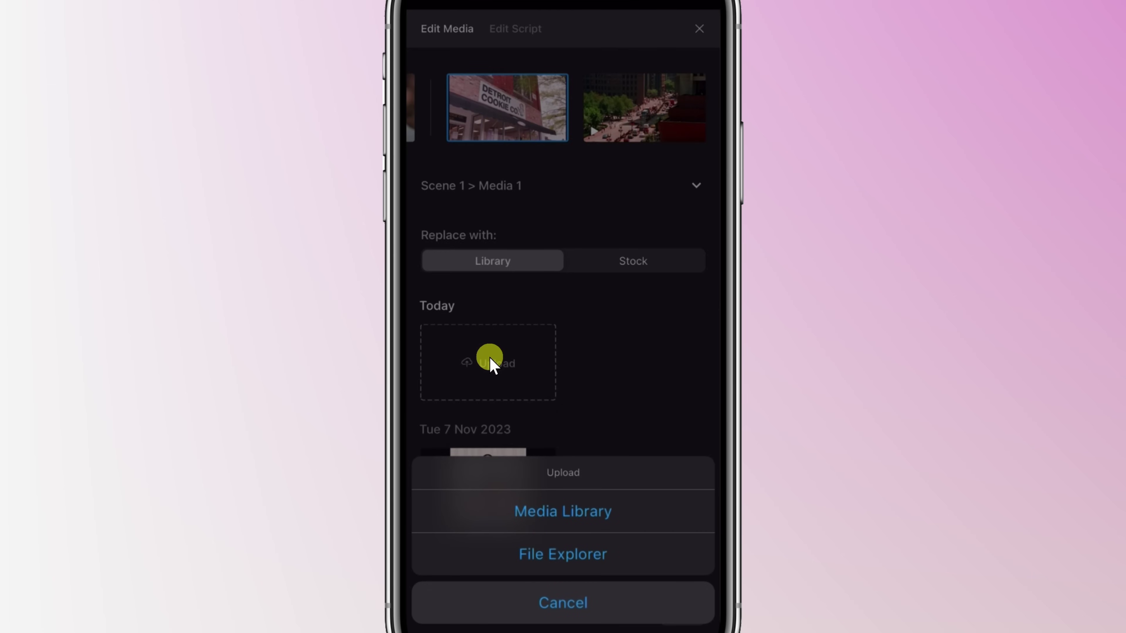
pyautogui.click(571, 401)
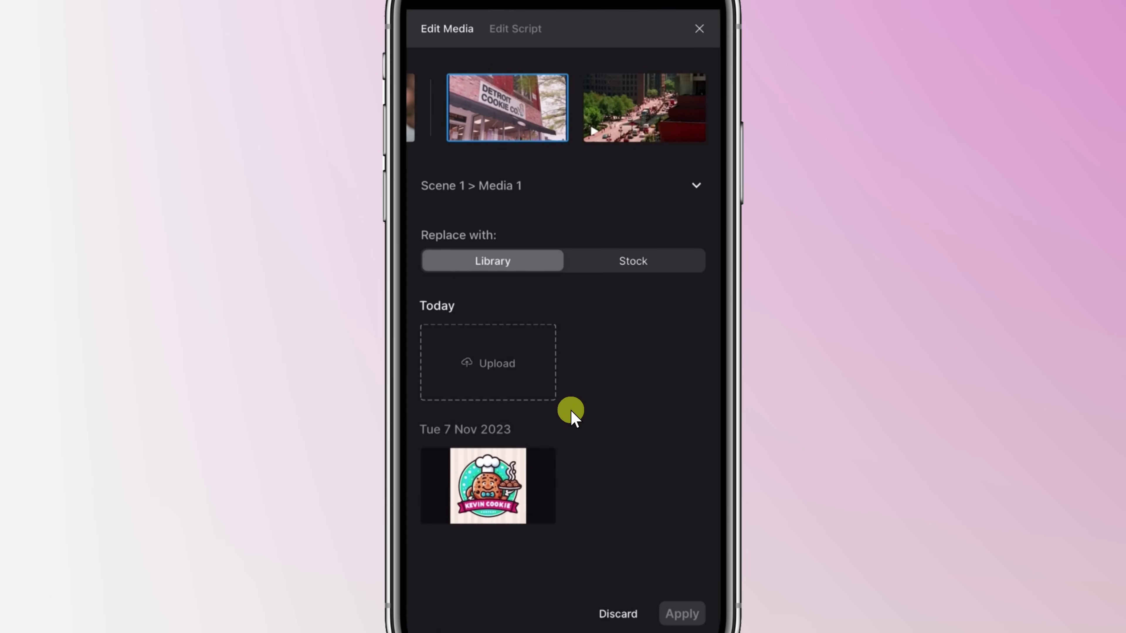
# - Search the stock media for "drone video of neighborhood" and browse the resulting clips
pyautogui.click(628, 262)
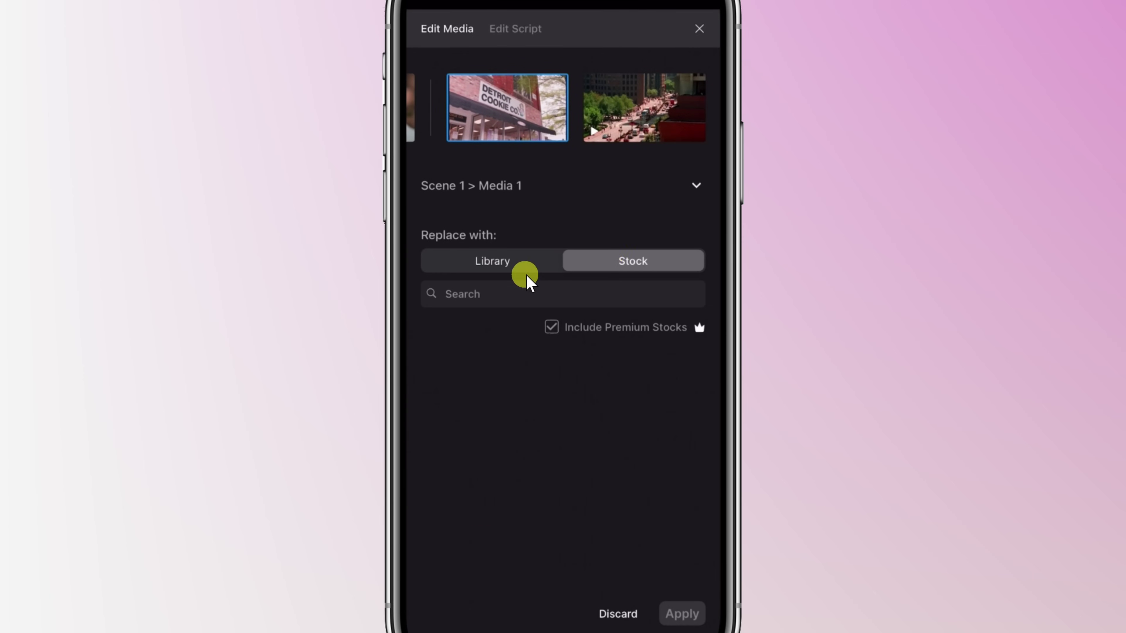
pyautogui.click(495, 296)
pyautogui.write('drone video of neighborhood')
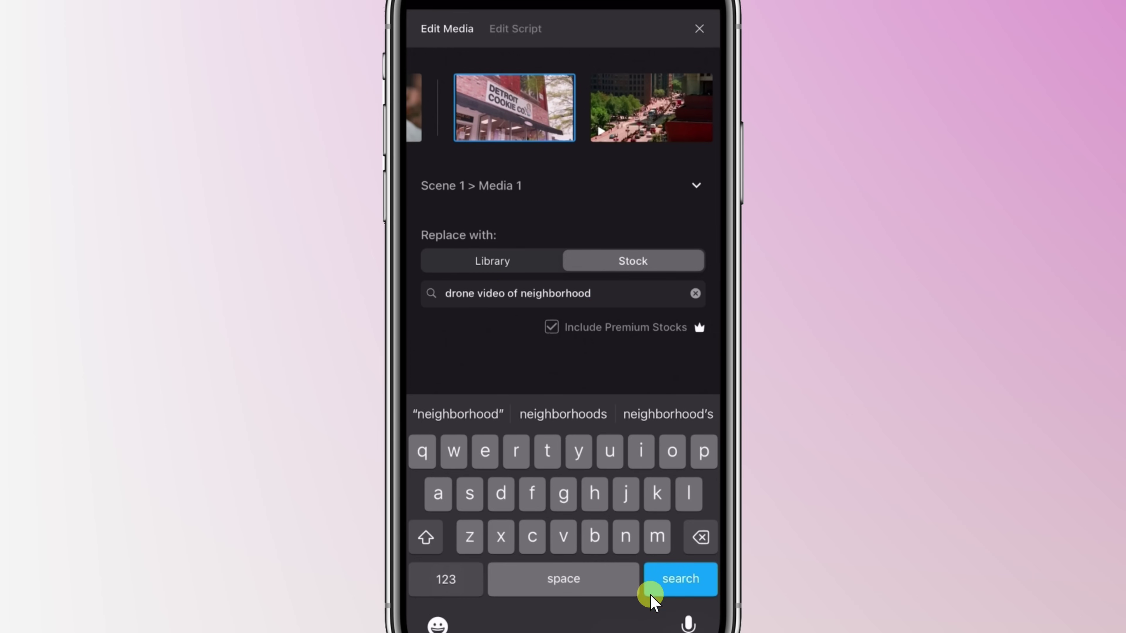
pyautogui.click(663, 584)
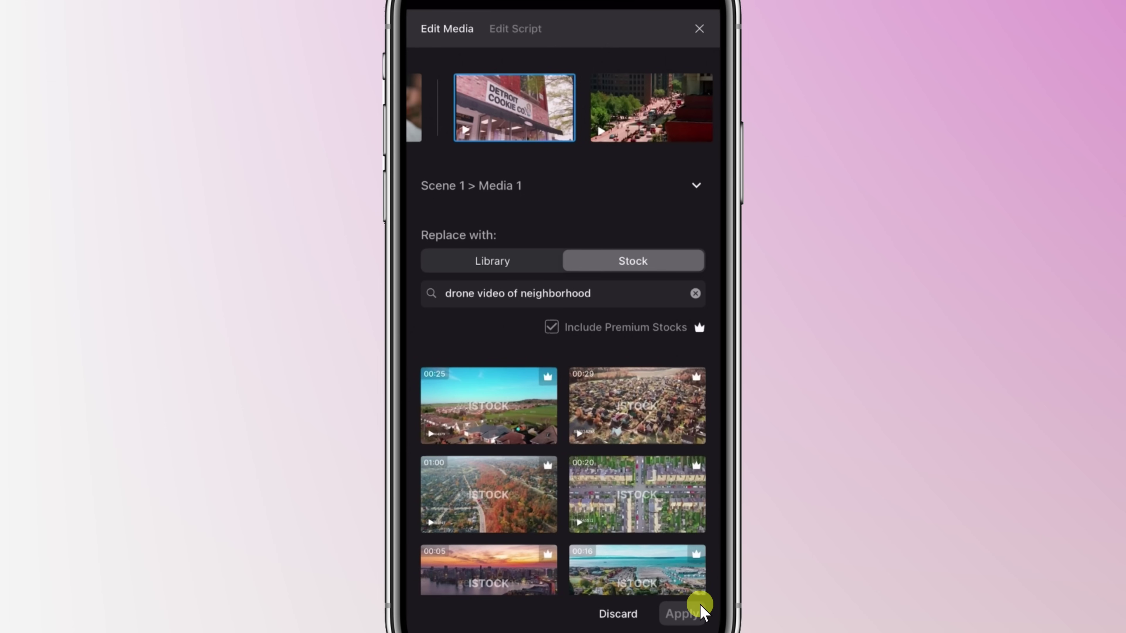
pyautogui.scroll(-3, 508, 488)
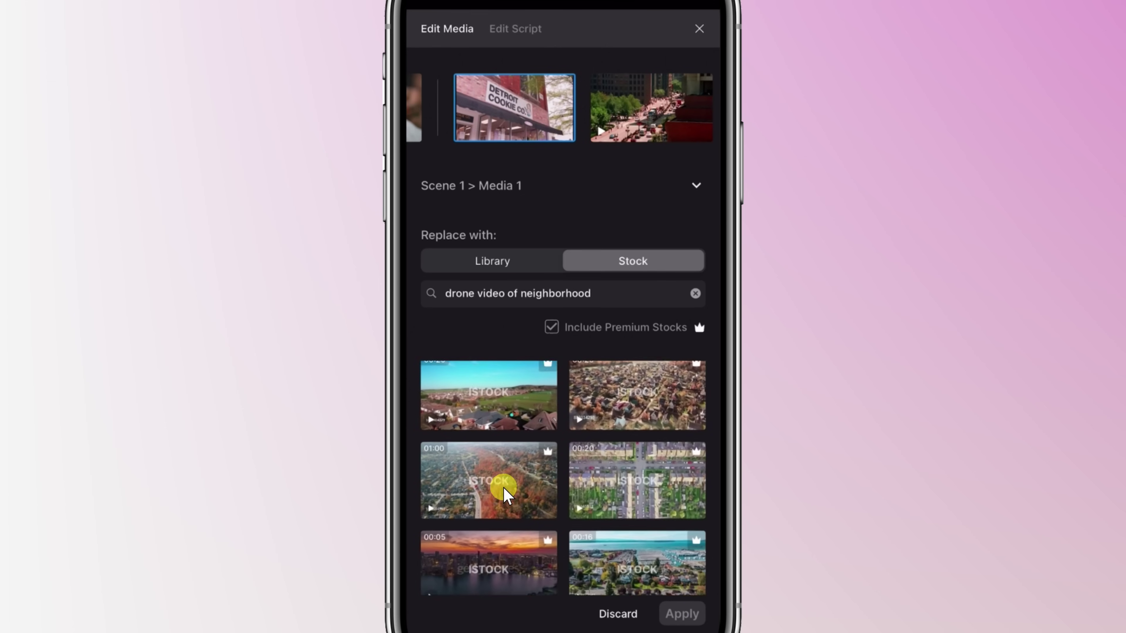
pyautogui.scroll(1, 536, 390)
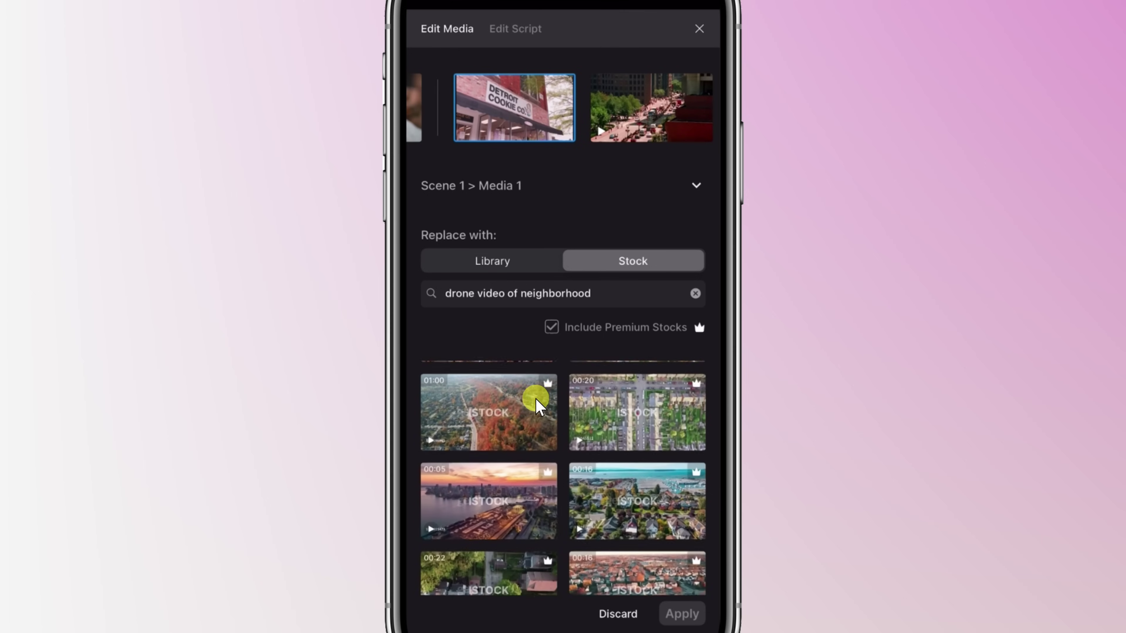
pyautogui.scroll(1, 536, 400)
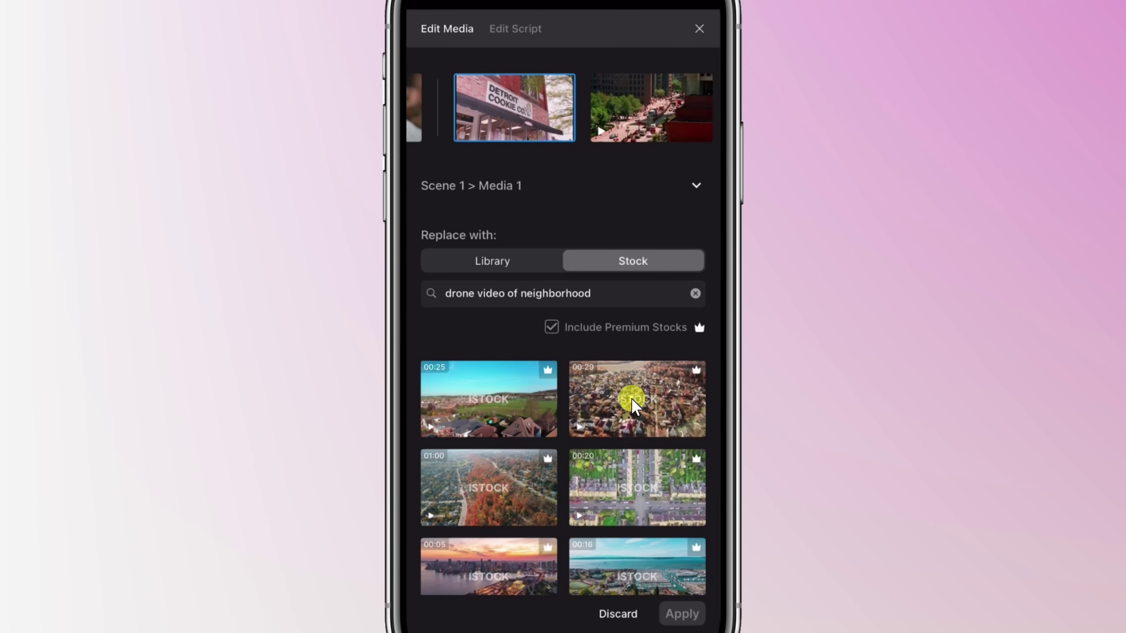
# - Replace the storefront clip with the 29-second aerial stock video of houses among autumn trees and apply the media change
pyautogui.click(632, 402)
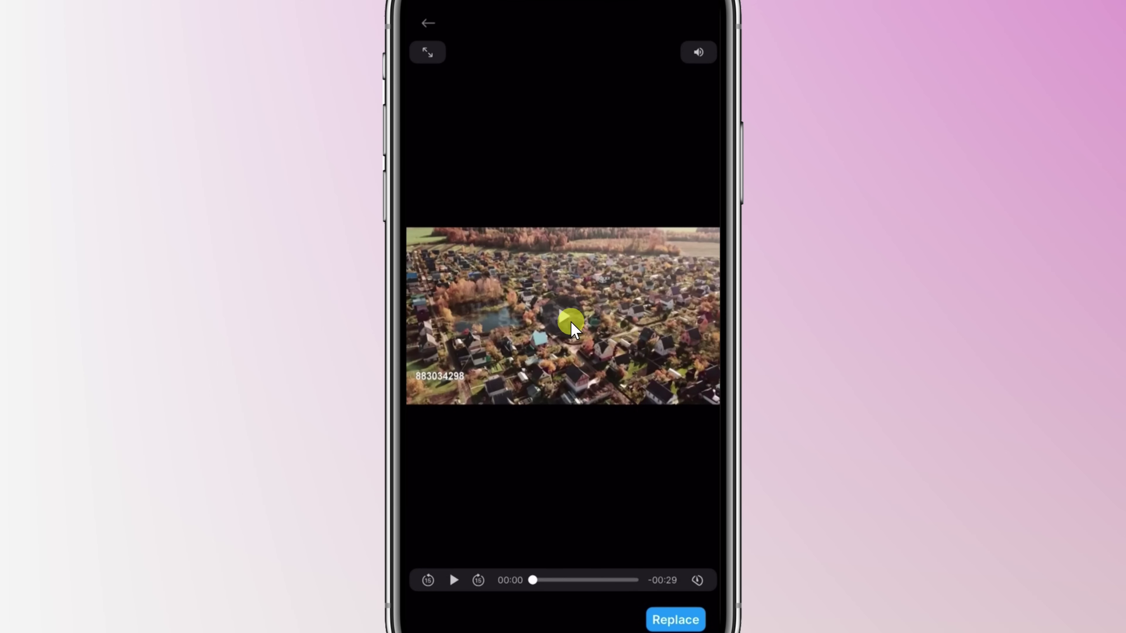
pyautogui.click(675, 620)
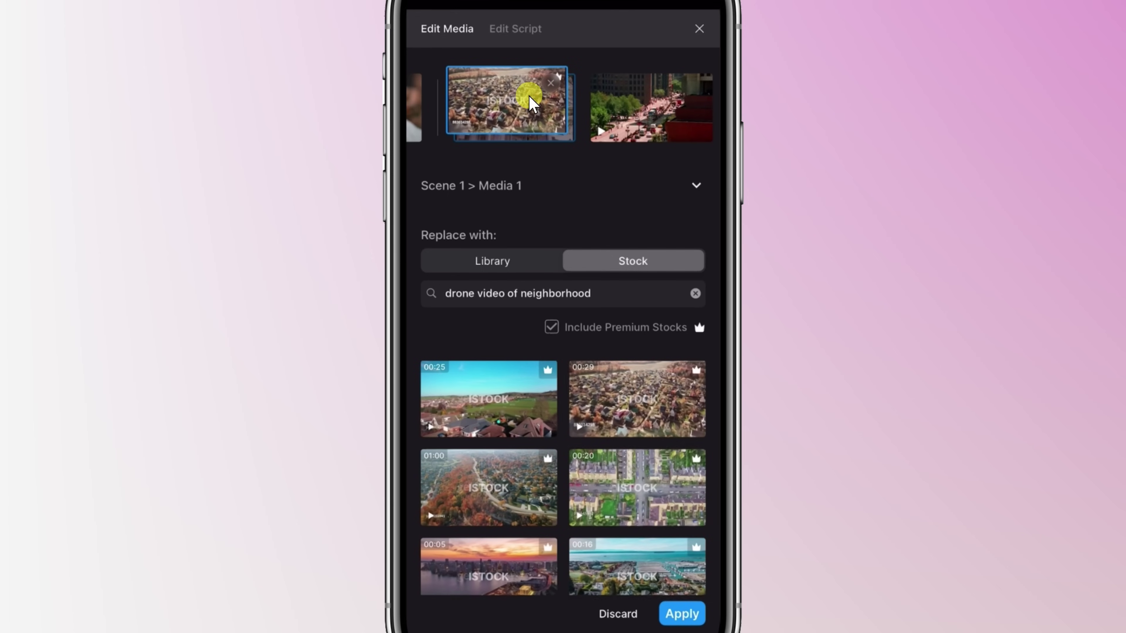
pyautogui.click(682, 619)
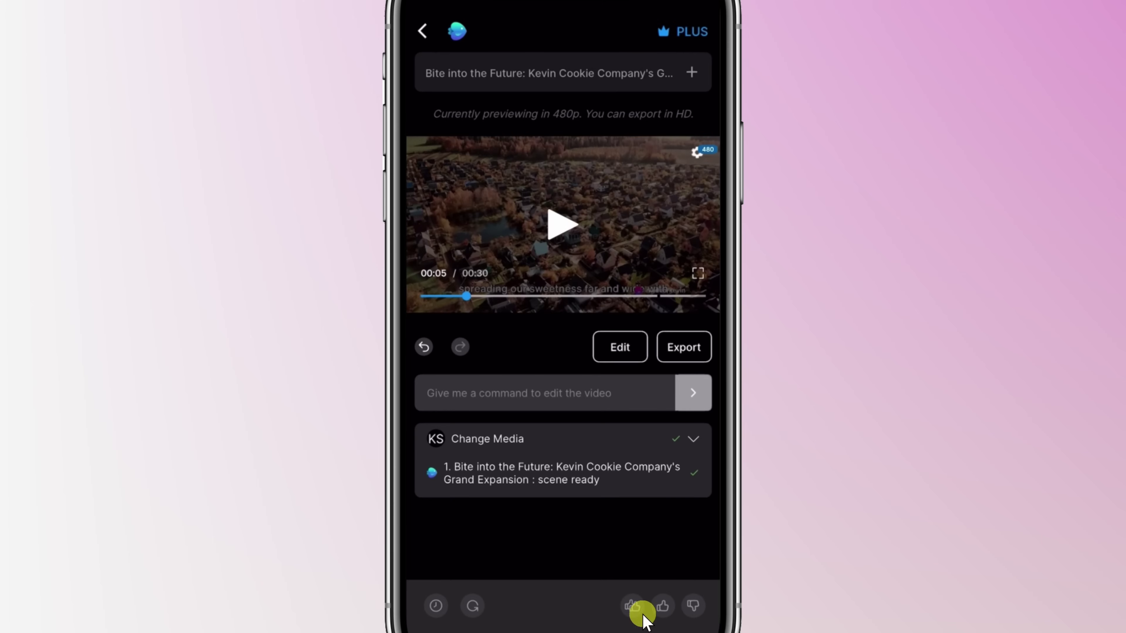
# - Play the video from the replaced clip, pause it, and move the playback position to 00:24
pyautogui.click(561, 228)
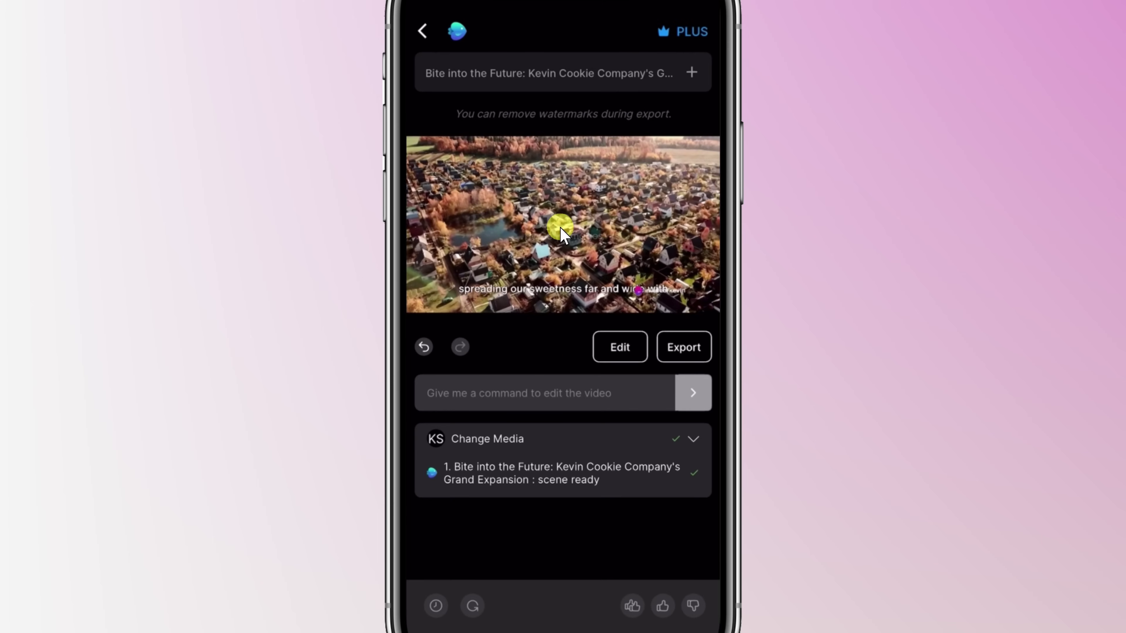
pyautogui.click(560, 229)
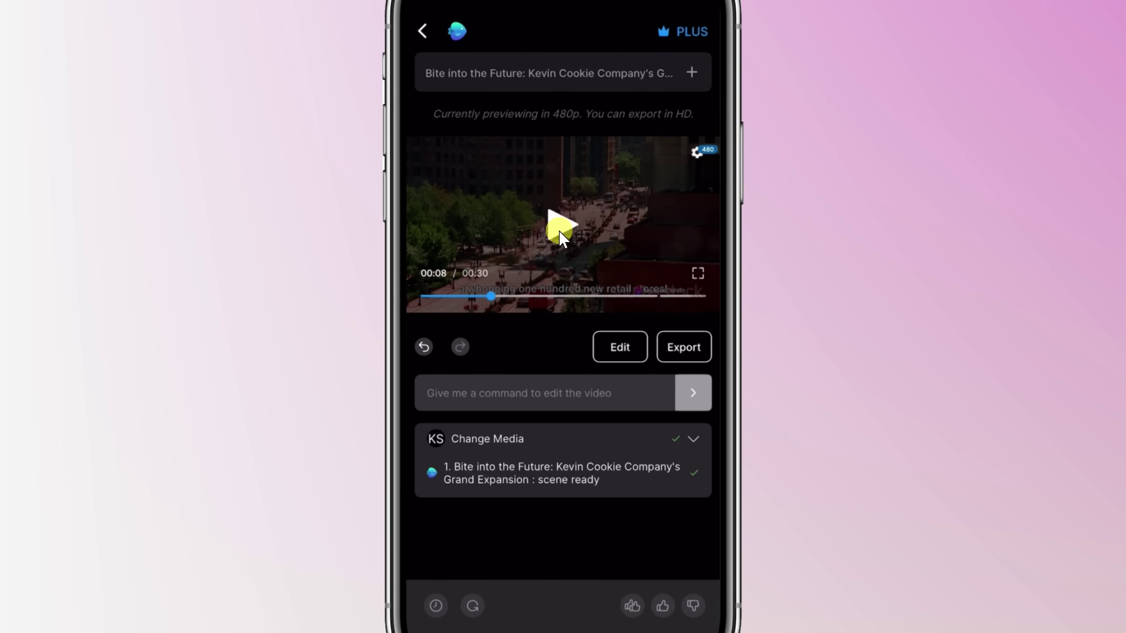
pyautogui.moveTo(593, 292); pyautogui.dragTo(660, 299)
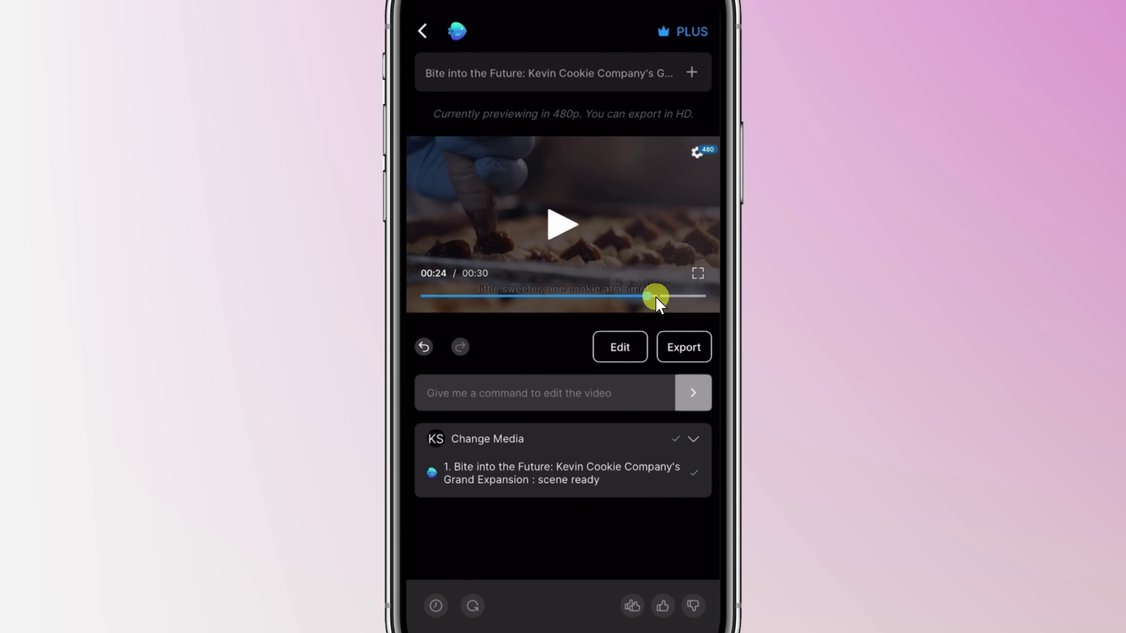
pyautogui.moveTo(655, 297); pyautogui.dragTo(655, 297)
# - Open the video's script for editing and review its lines down to the closing one
pyautogui.click(623, 346)
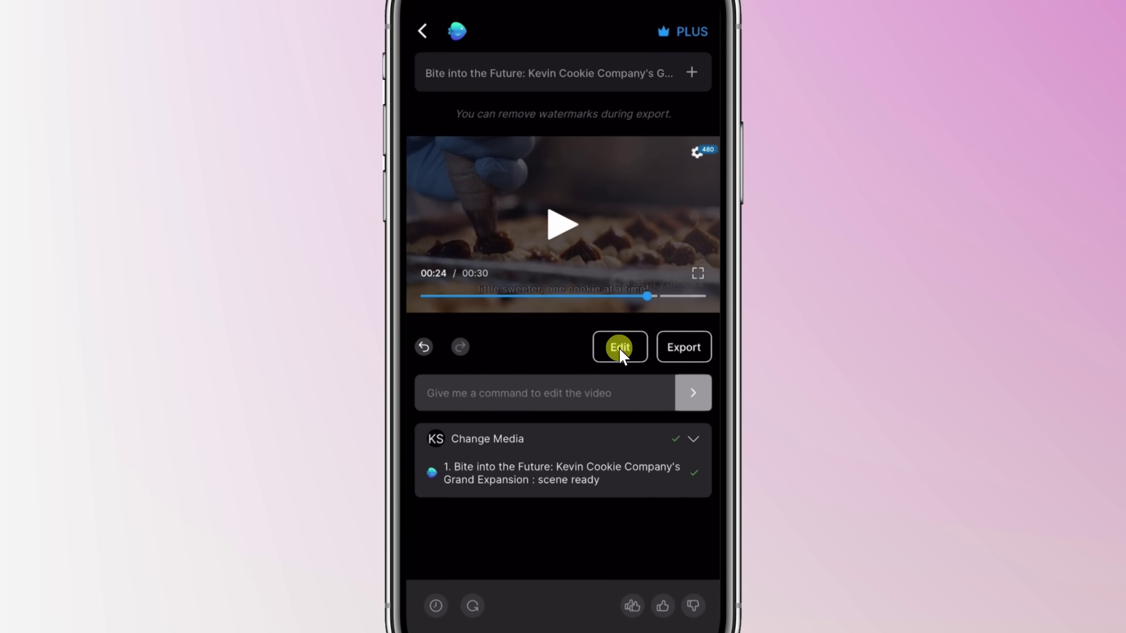
pyautogui.click(620, 349)
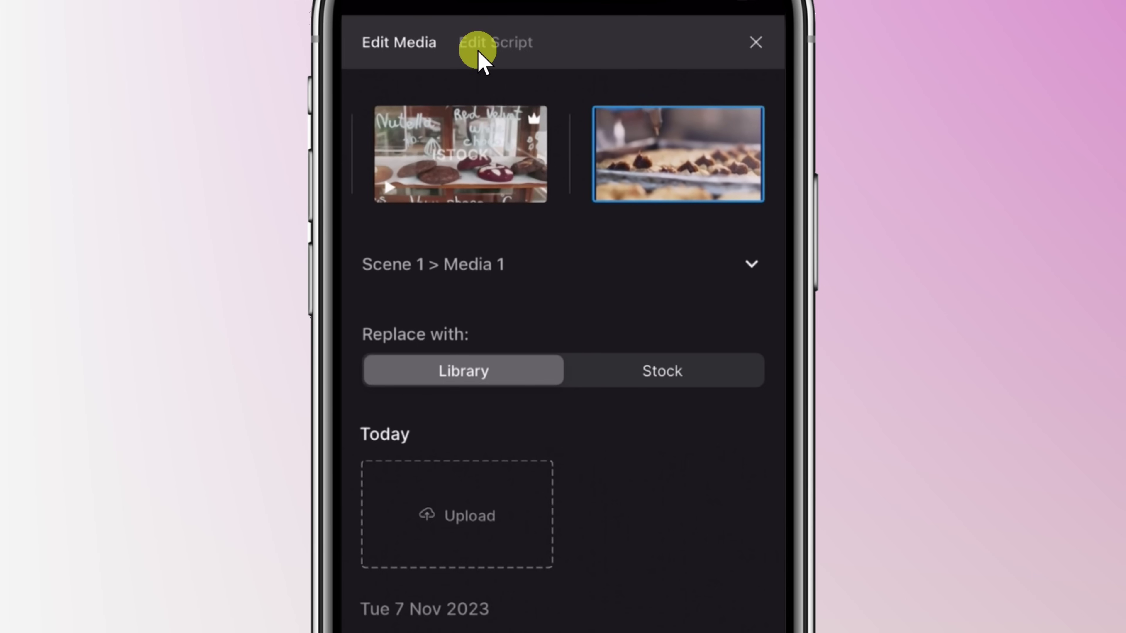
pyautogui.click(499, 53)
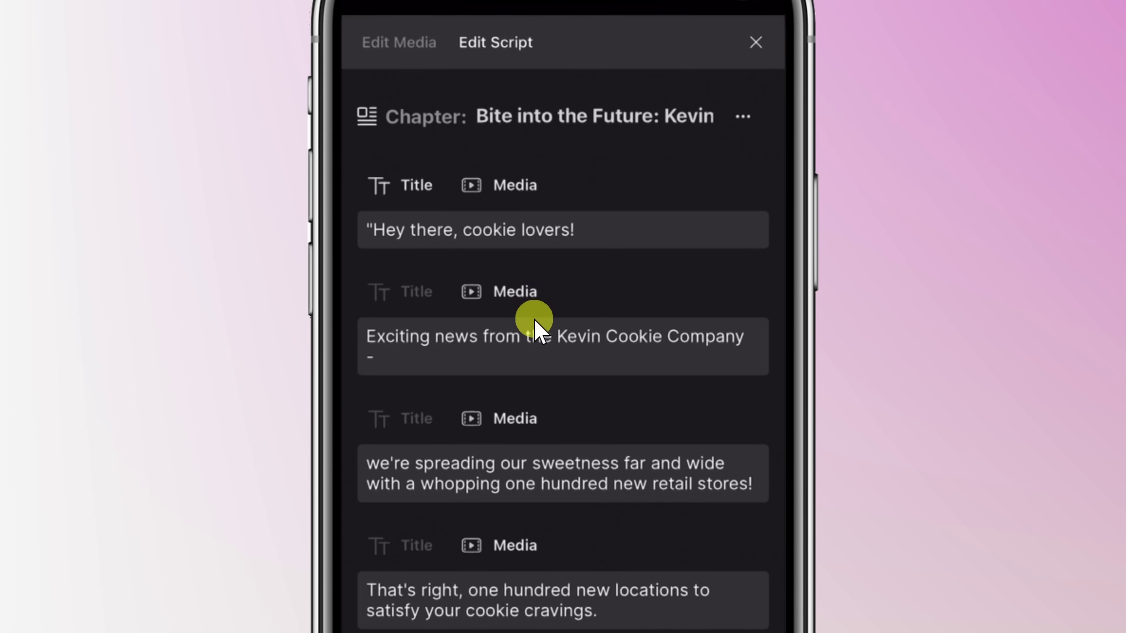
pyautogui.scroll(-3, 564, 426)
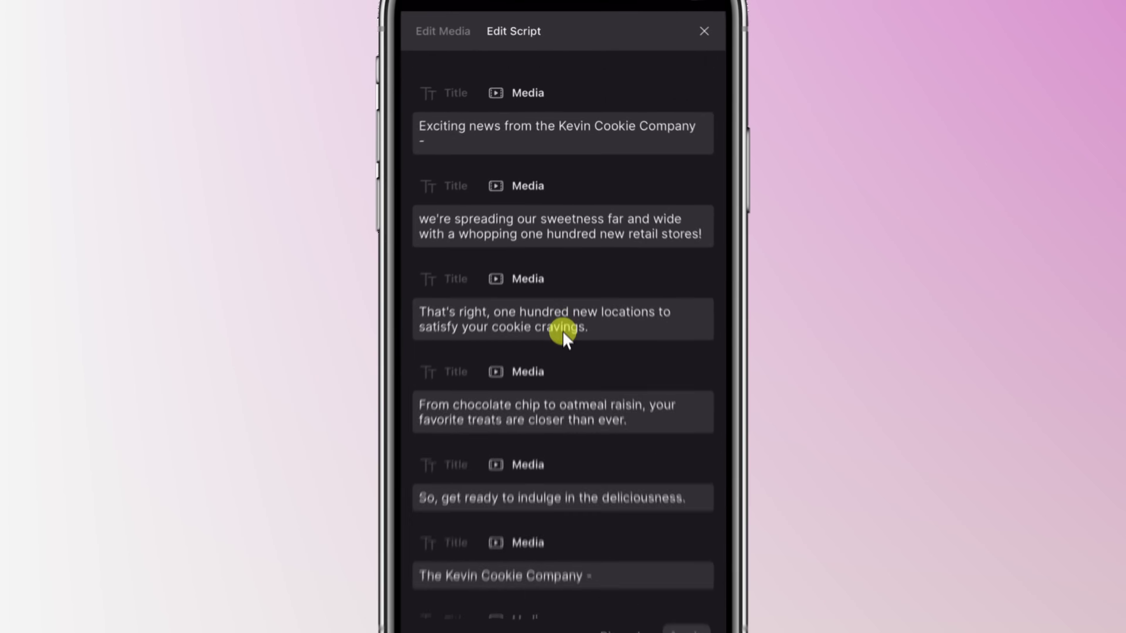
pyautogui.scroll(-3, 562, 331)
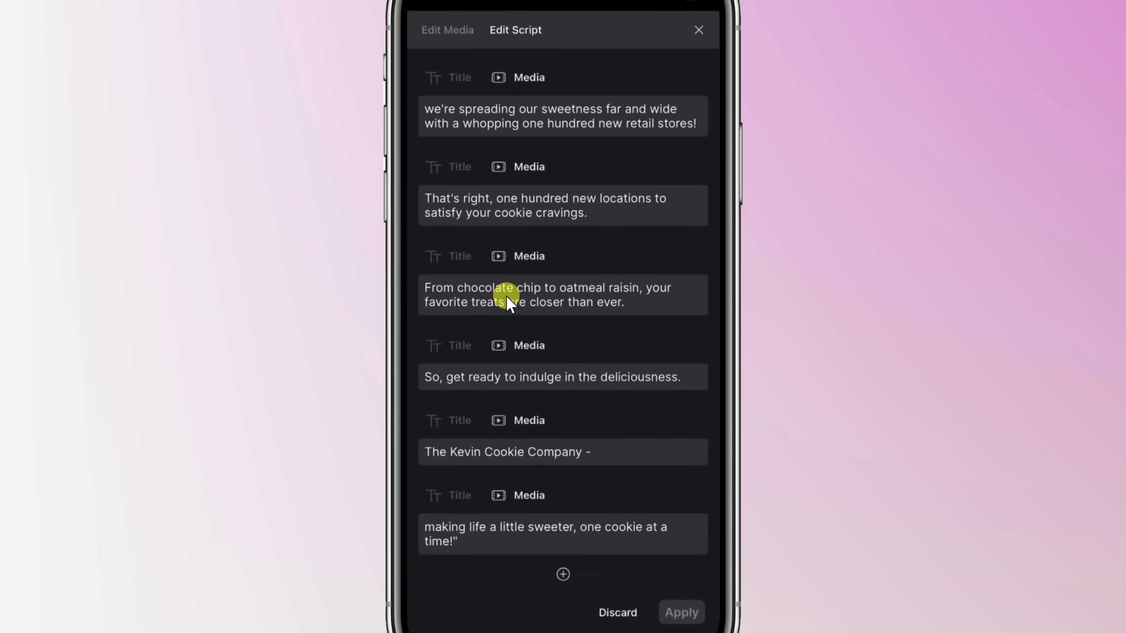
# - Add "To find out more, visit us at the kevincookiecompany.com" before the closing quotation mark of the script's last line and apply the change
pyautogui.click(470, 544)
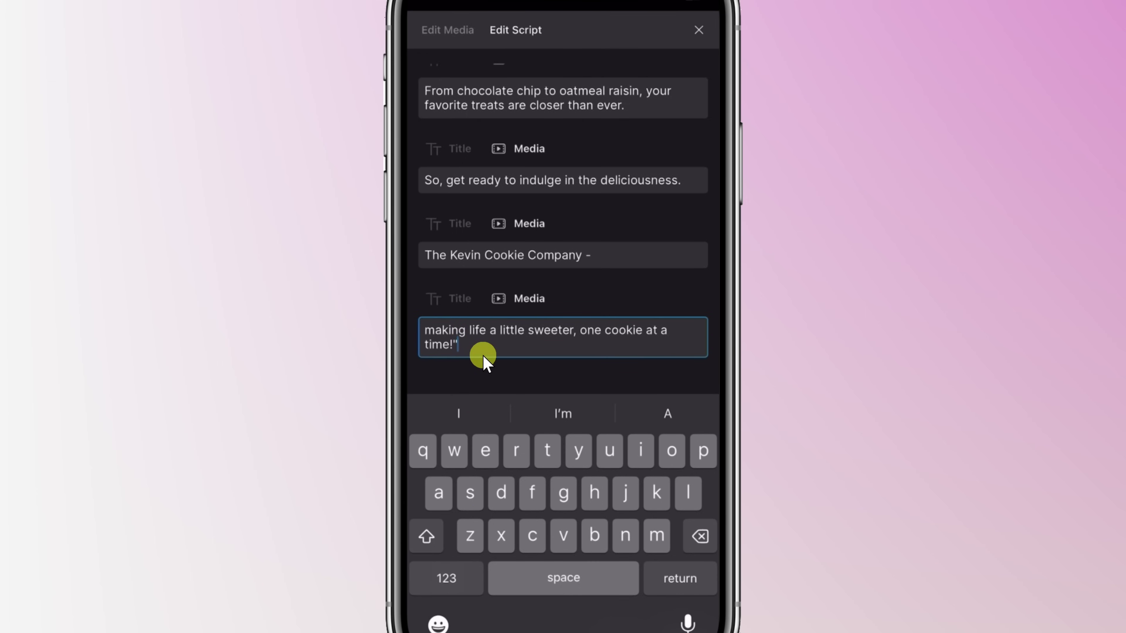
pyautogui.press('BackSpace')
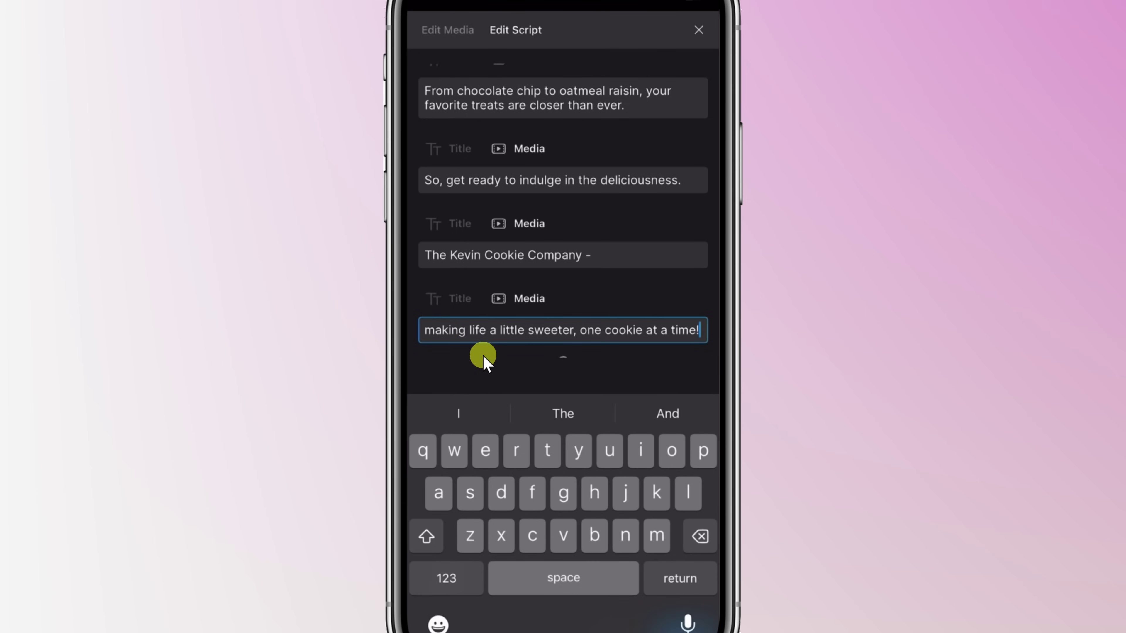
pyautogui.write('To find out more, visit us at the kevincookiecompany.com"')
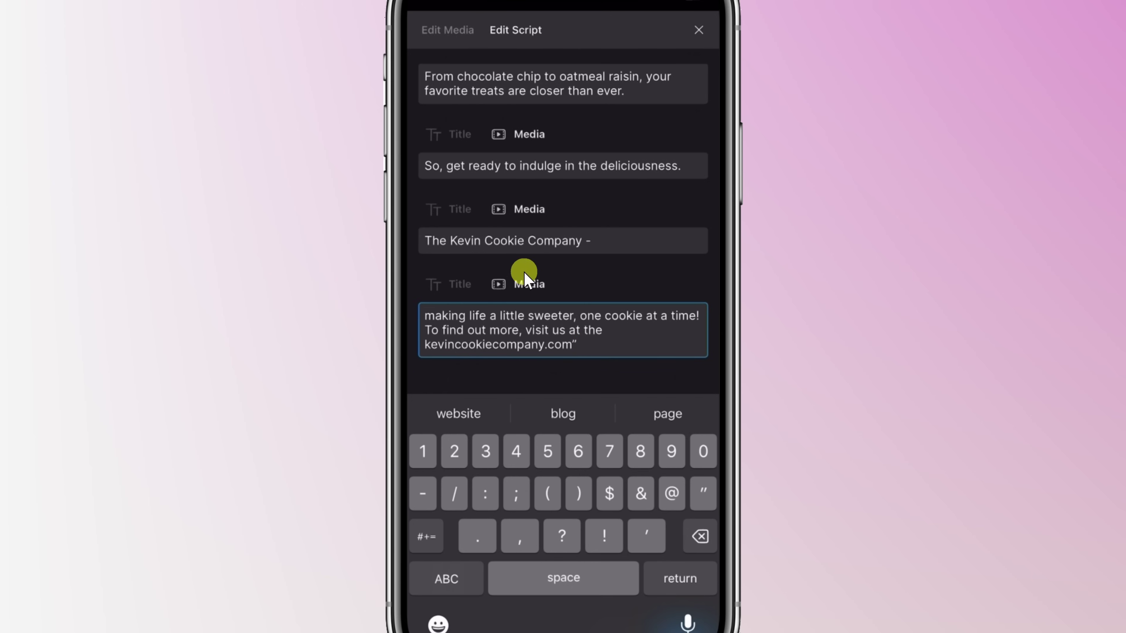
pyautogui.click(574, 286)
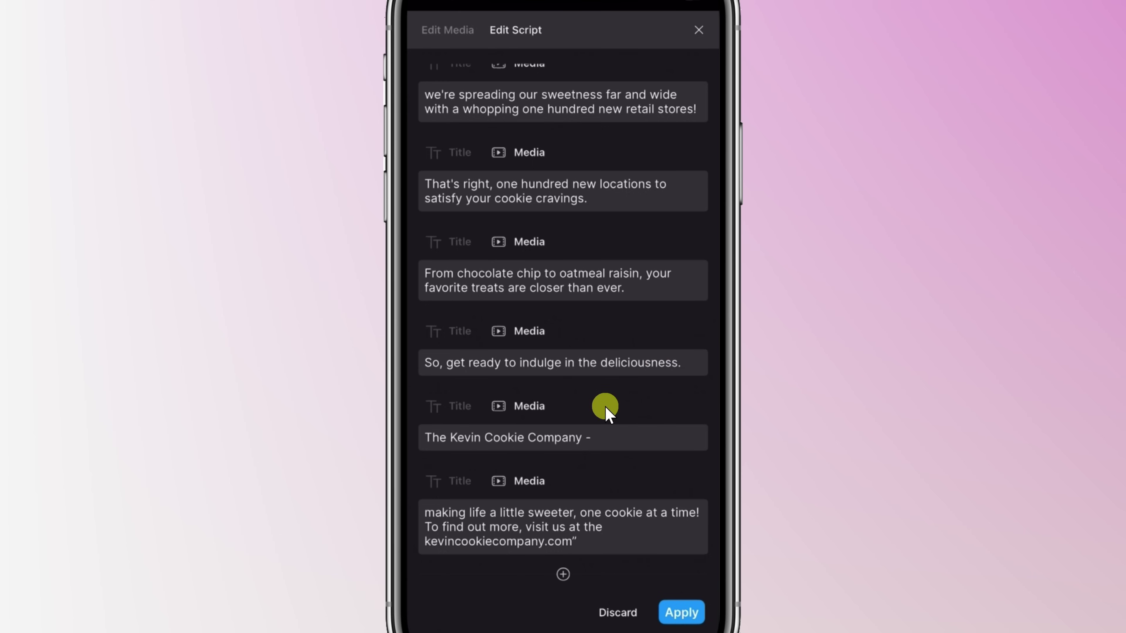
pyautogui.scroll(5, 609, 410)
pyautogui.scroll(-5, 605, 407)
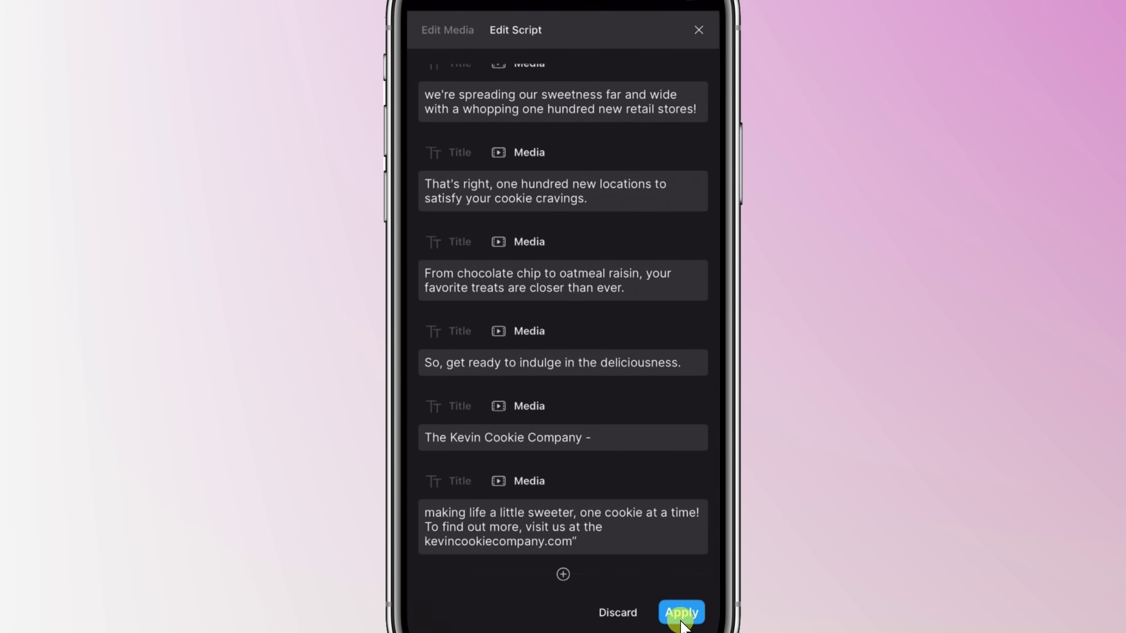
pyautogui.click(681, 618)
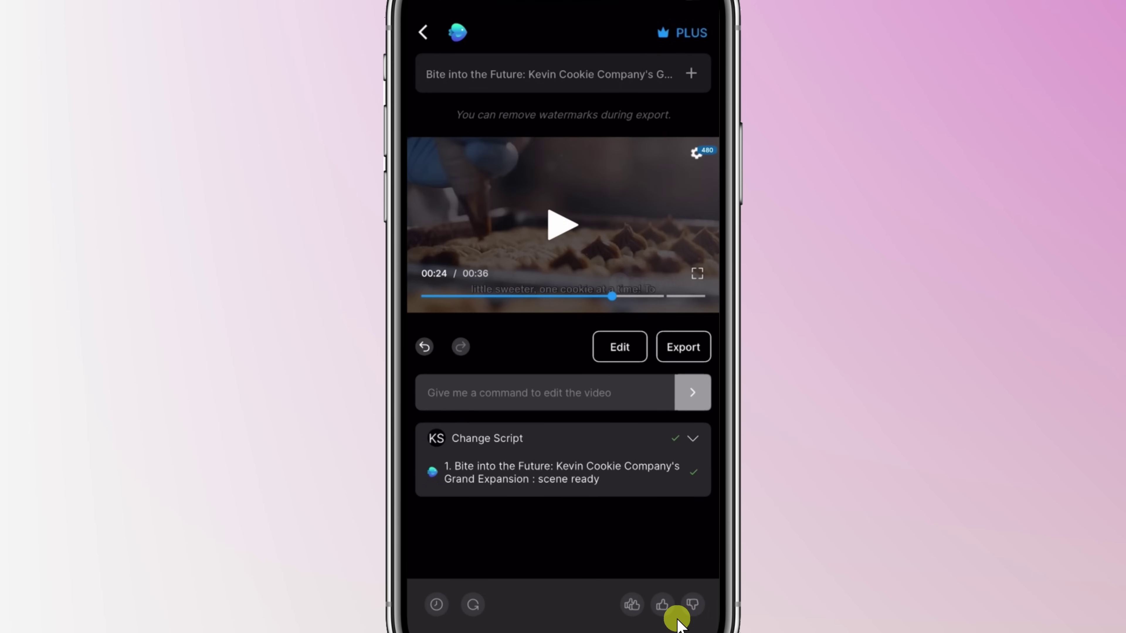
# - Play the video's revised ending, and export the video at 1080p with stock watermarks removed and Invideo AI branding set to None
pyautogui.click(560, 225)
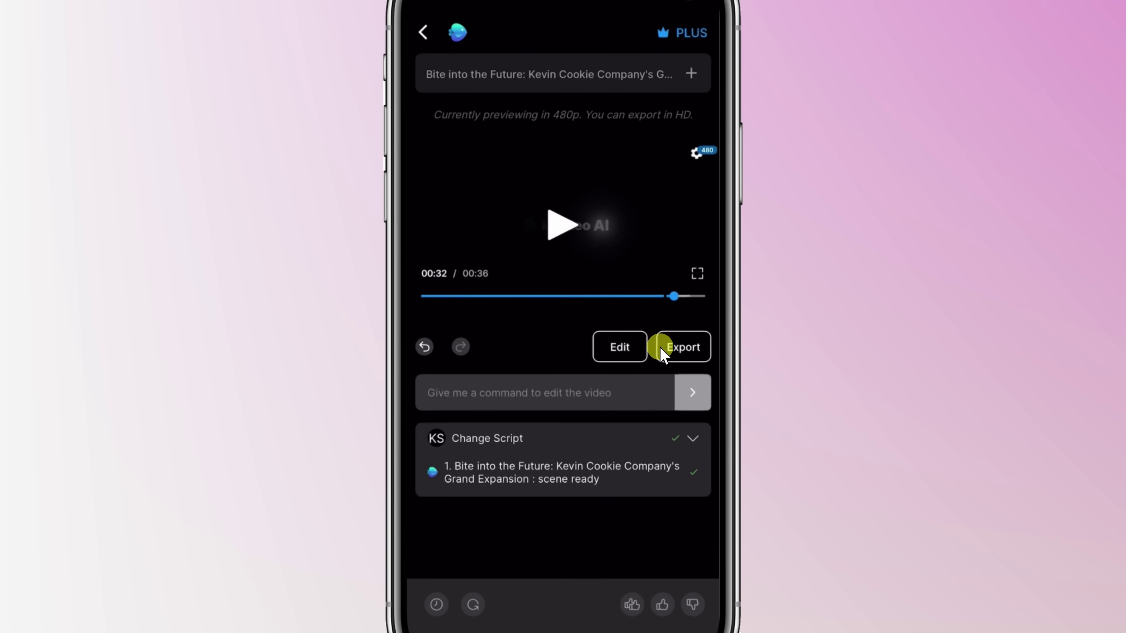
pyautogui.click(683, 352)
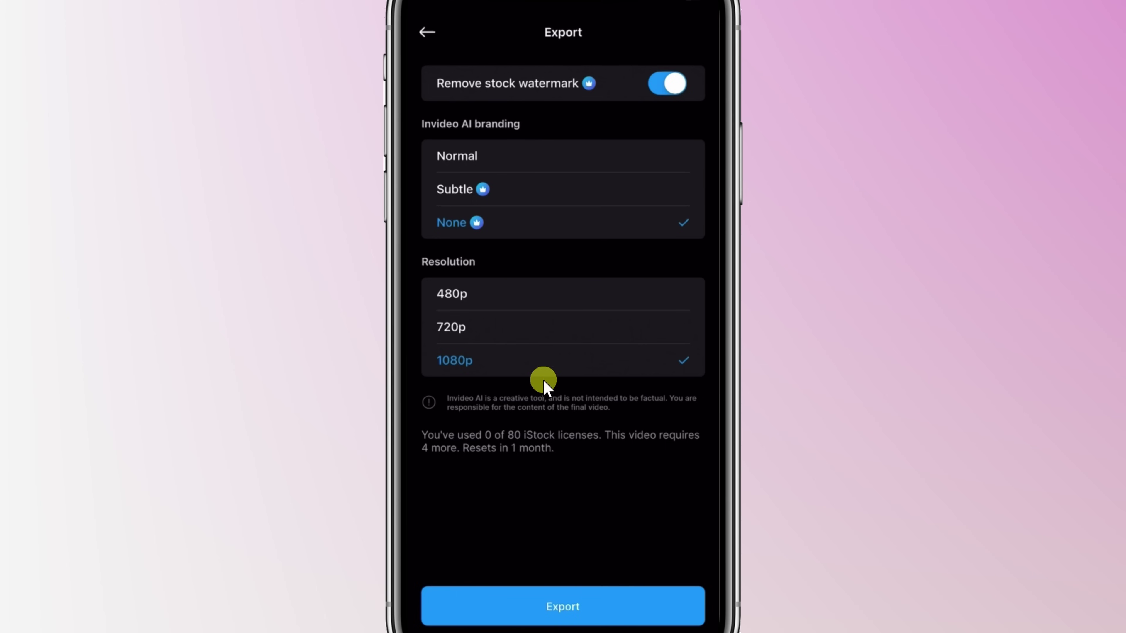
pyautogui.click(569, 613)
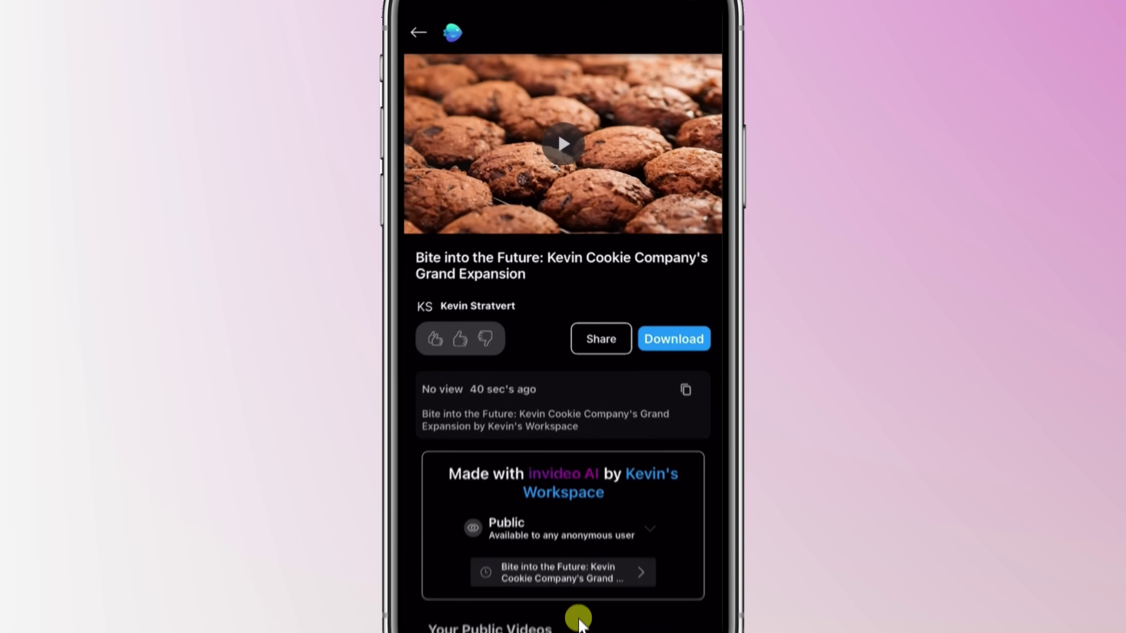